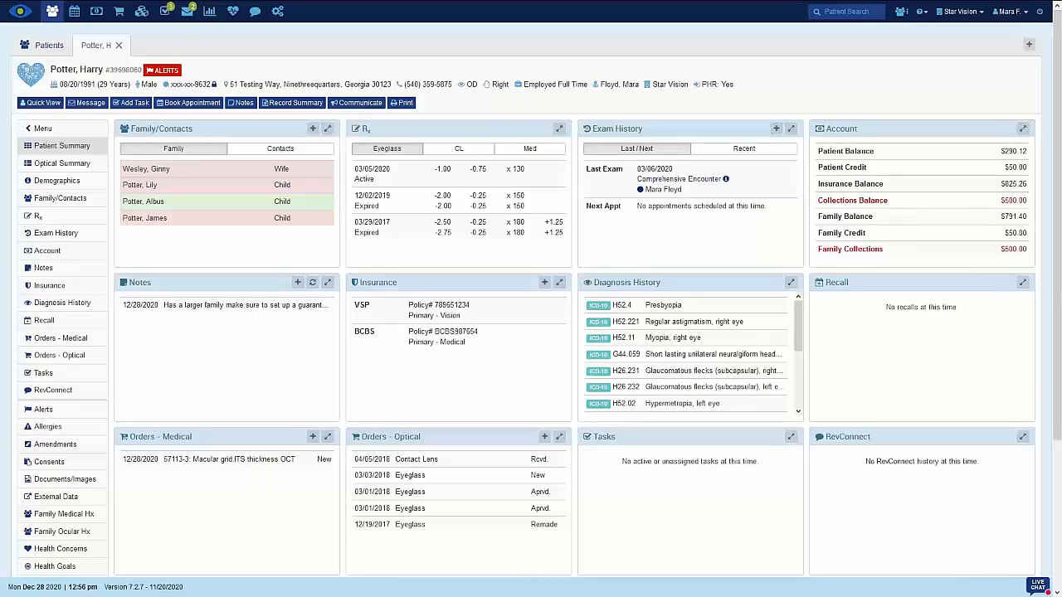
Open the patient's full account view and review the Payer Type, Status and Location filter options for invoices
click(1022, 129)
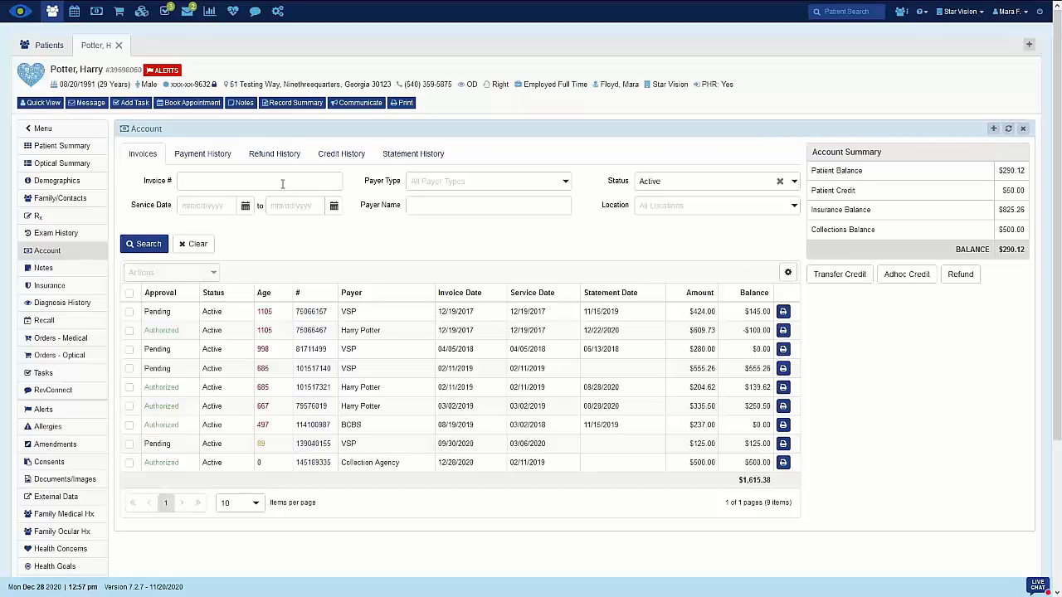
click(565, 183)
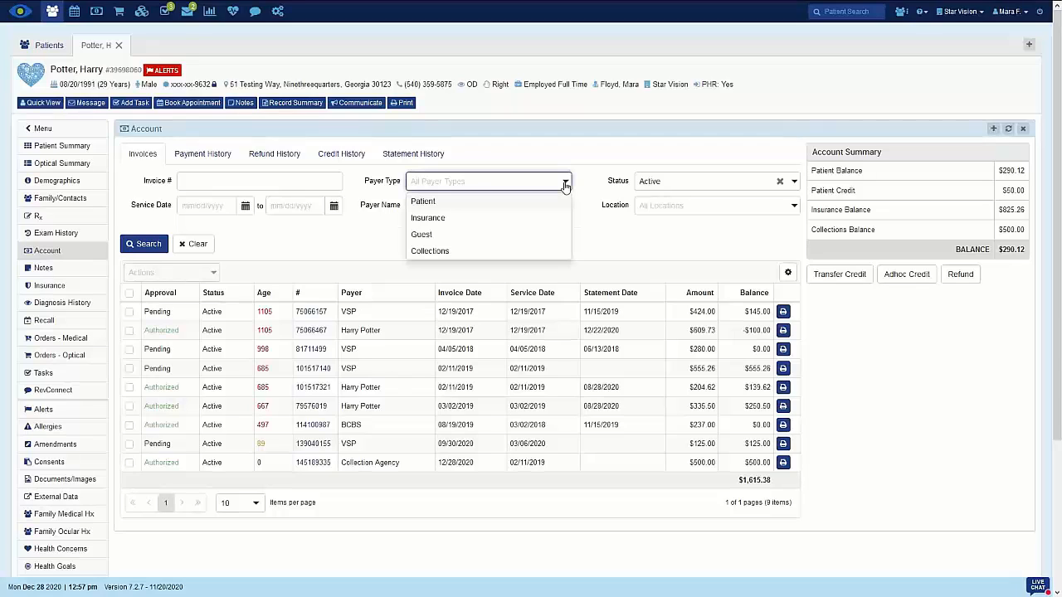
click(565, 184)
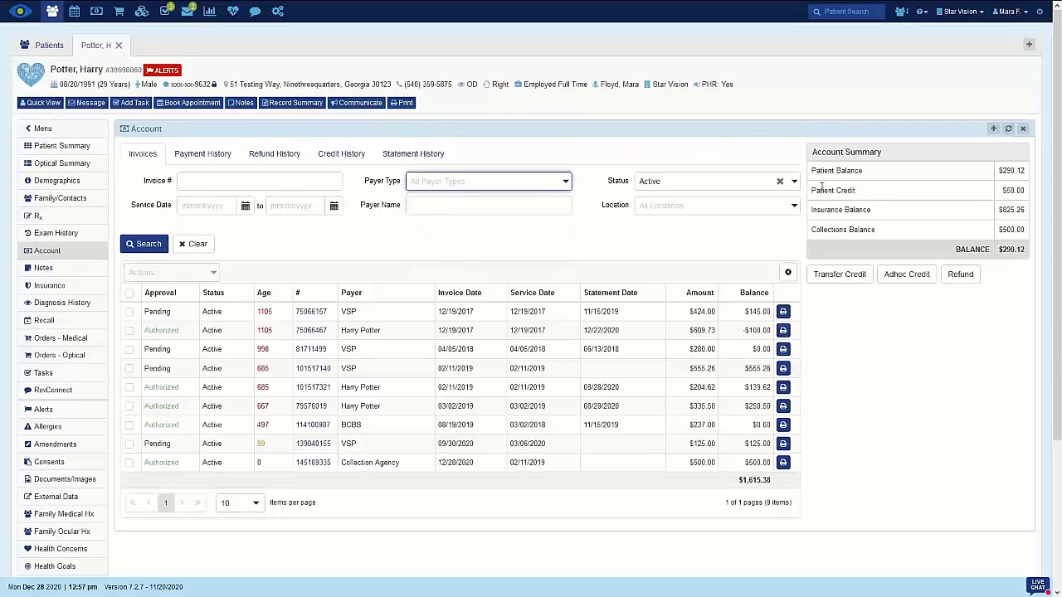
click(793, 184)
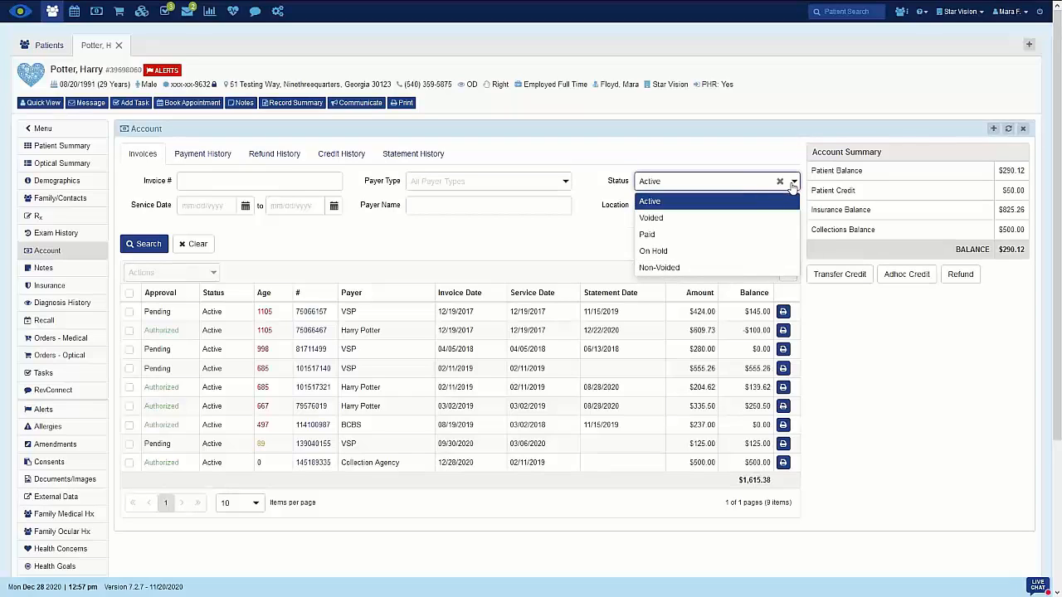
click(792, 184)
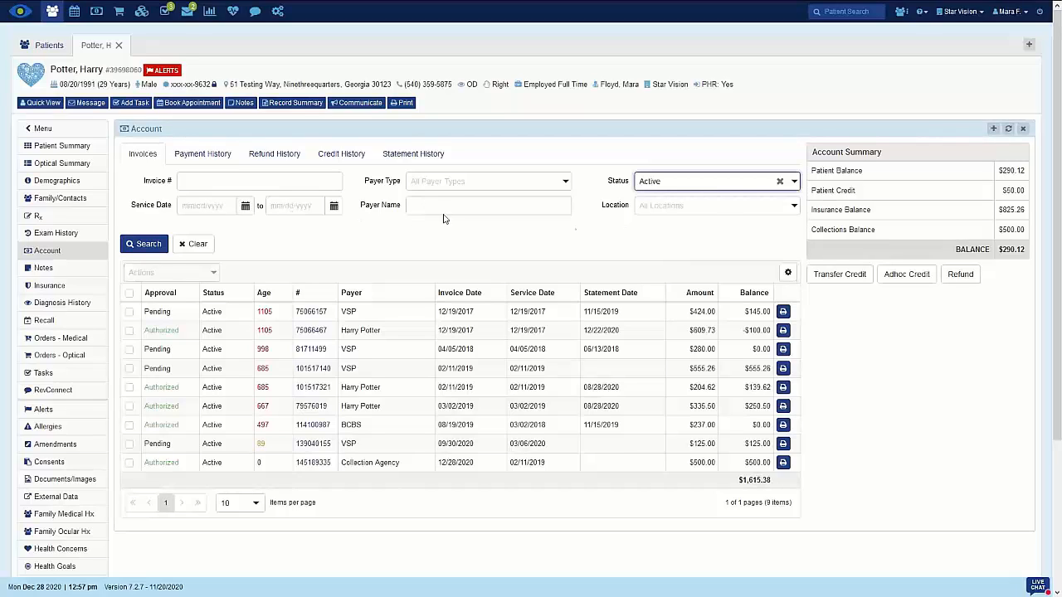
click(725, 212)
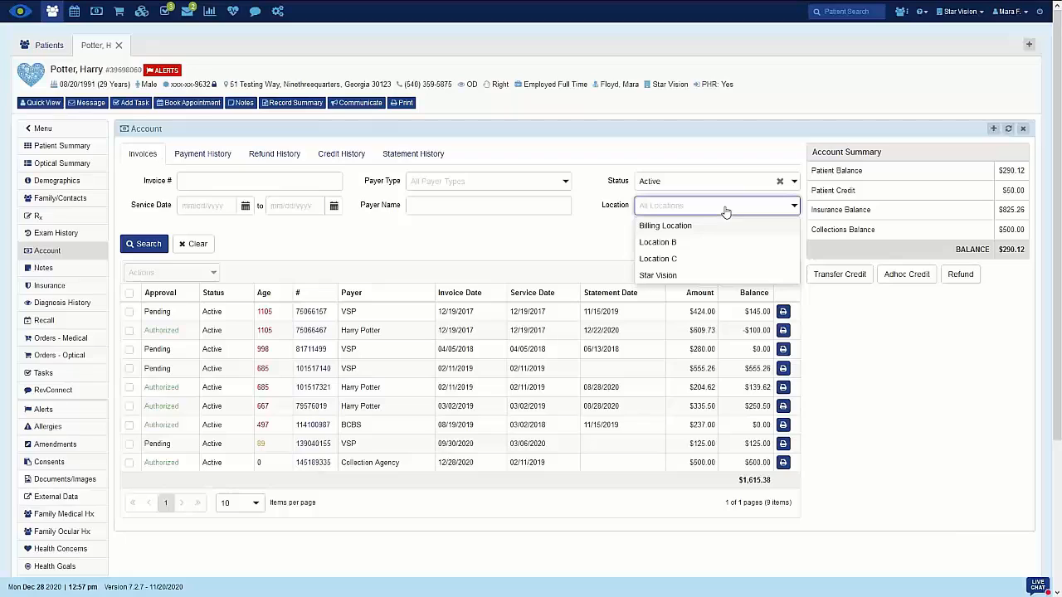
click(725, 213)
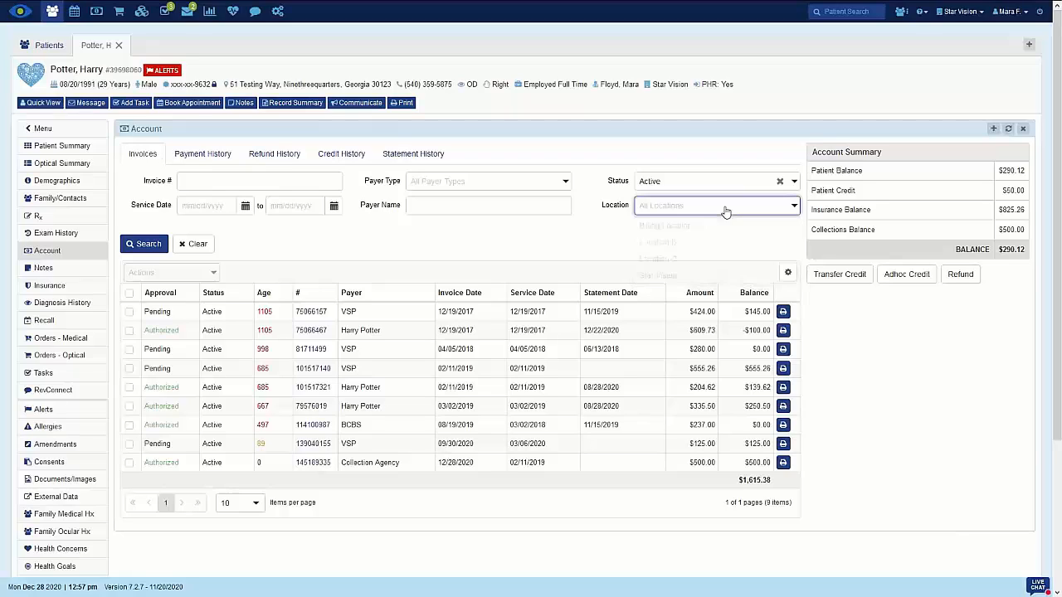
Filter the invoice list to the Insurance payer type and run the search
click(564, 183)
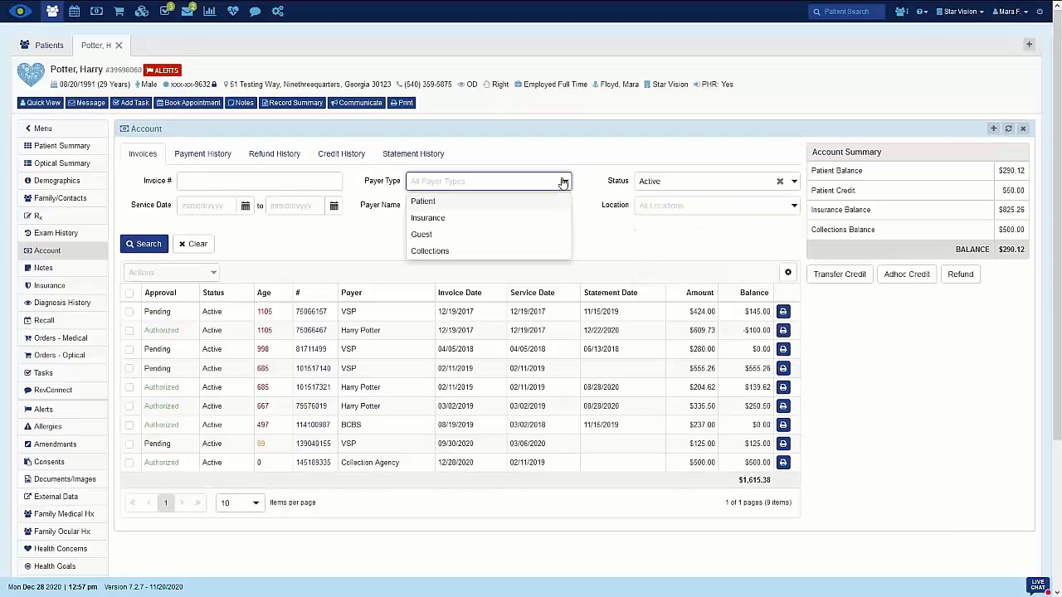
click(463, 224)
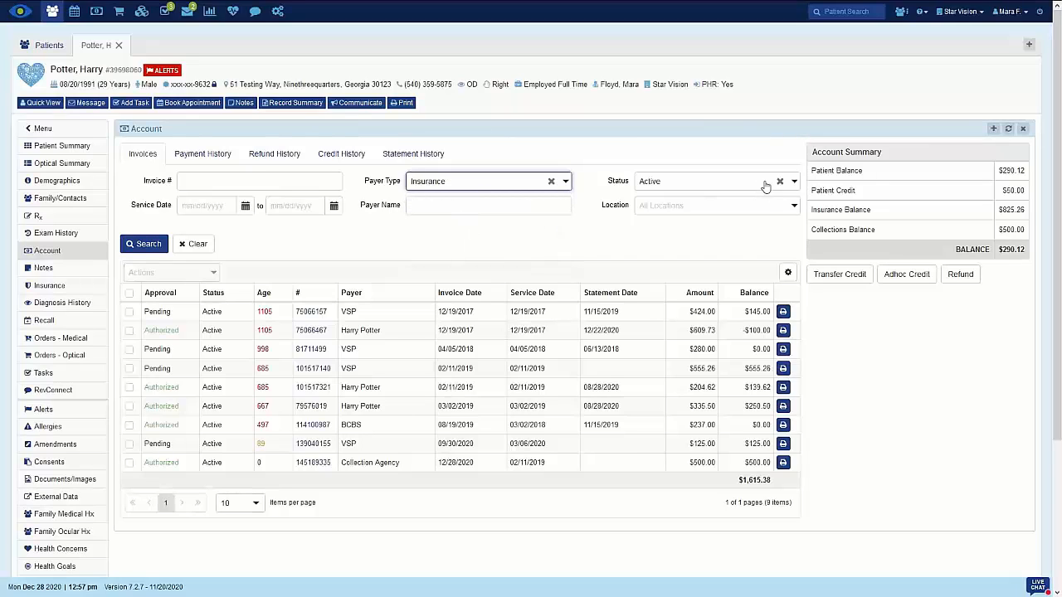
click(147, 247)
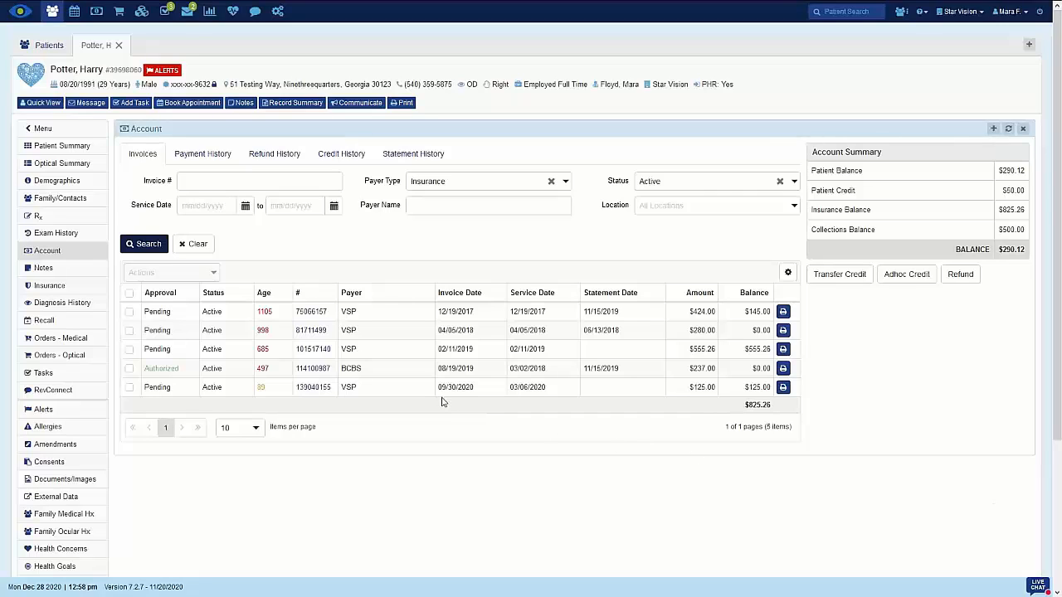
Select the BCBS invoice and review the bulk actions available for it
click(140, 371)
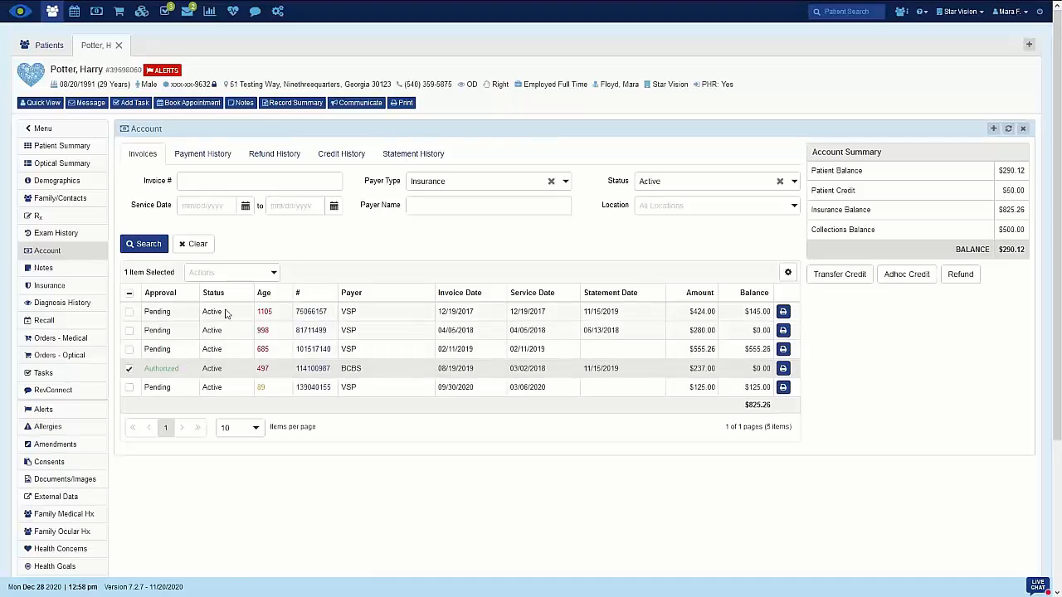
click(252, 277)
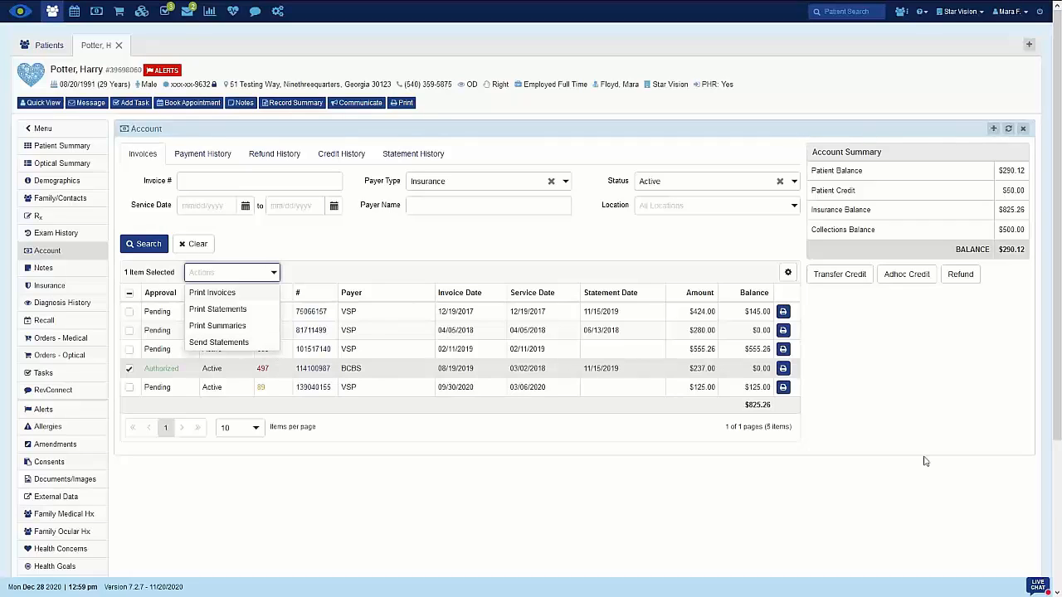
click(624, 536)
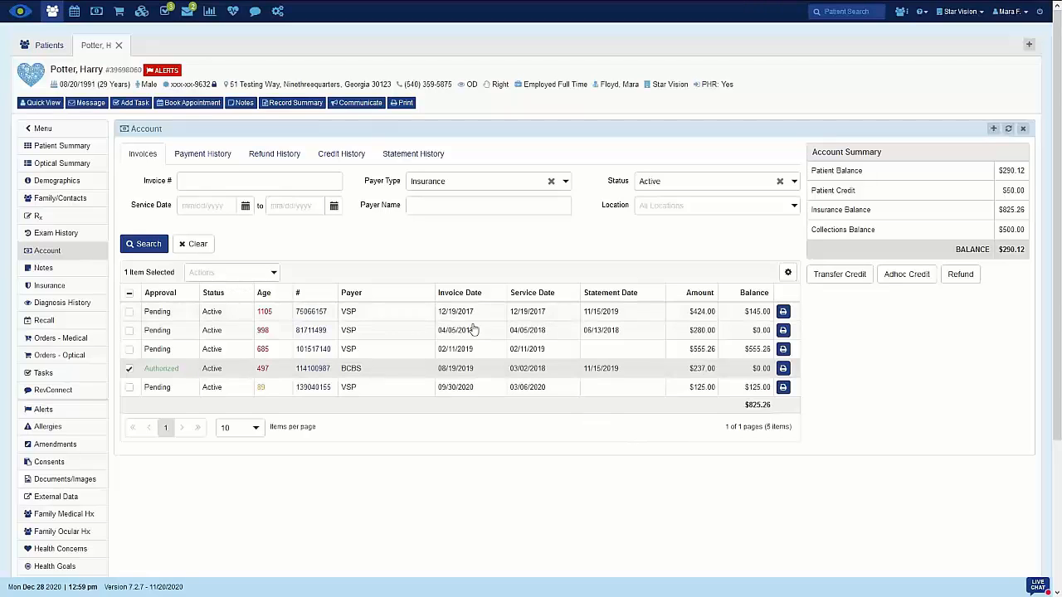
View the VSP invoice dated 04/05/2018 on its full page, return to the patient, and review the details of the 02/11/2019 VSP invoice
click(599, 329)
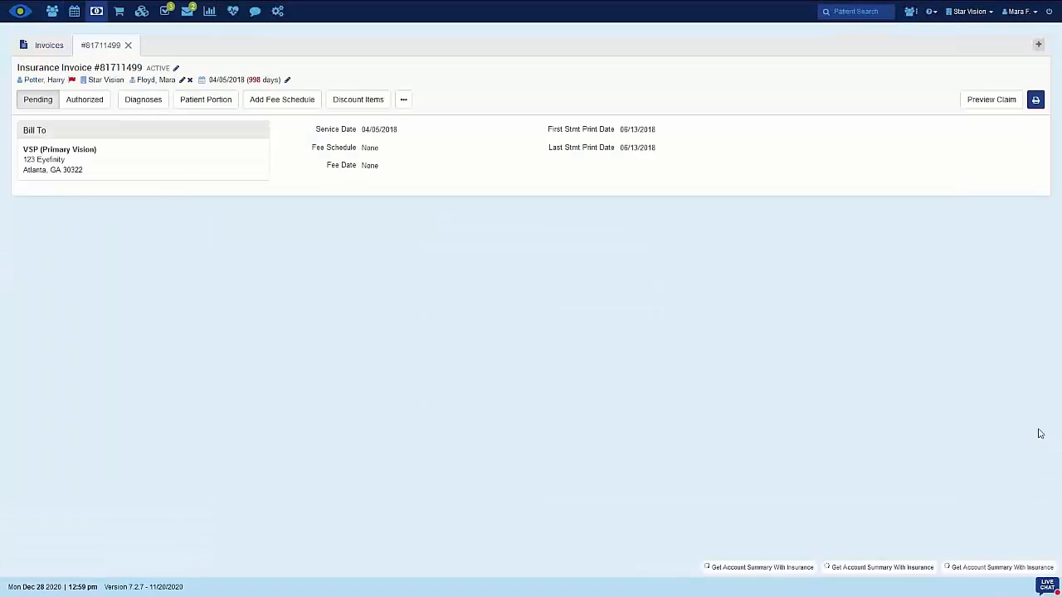
mouse_move(97, 17)
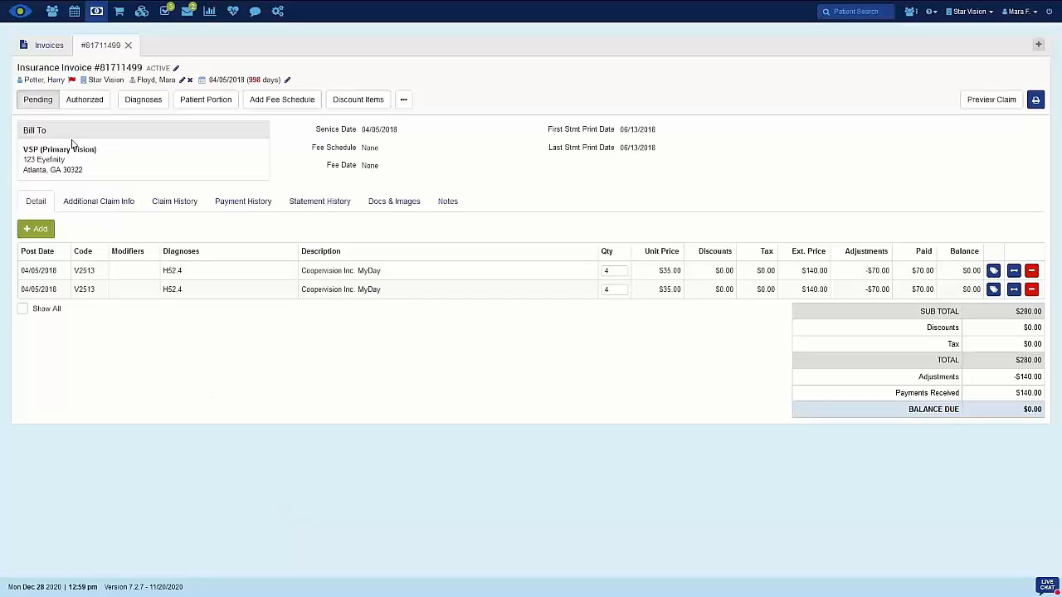
click(43, 80)
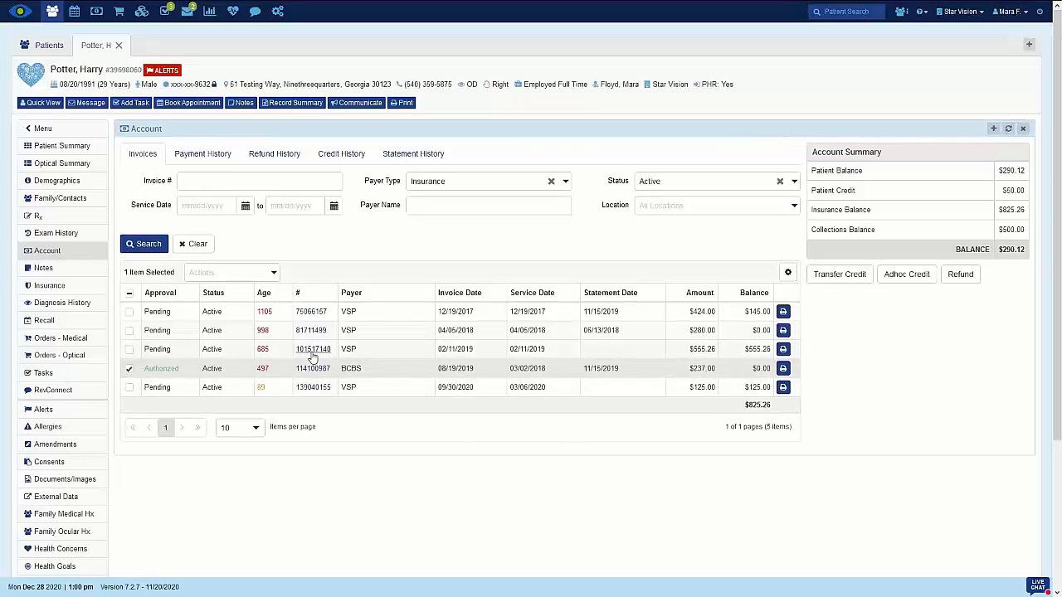
click(312, 350)
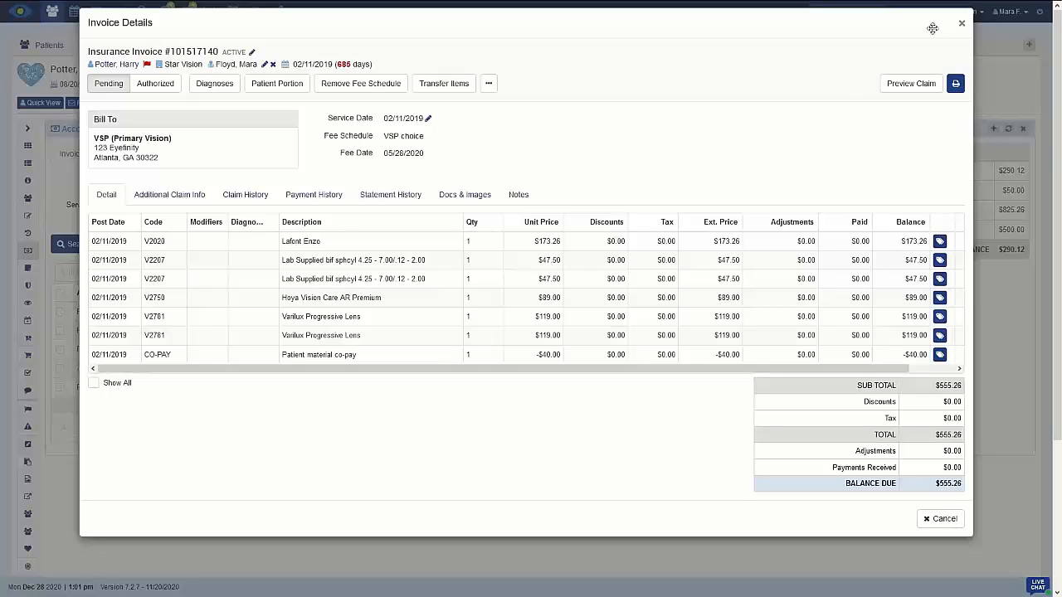
click(962, 24)
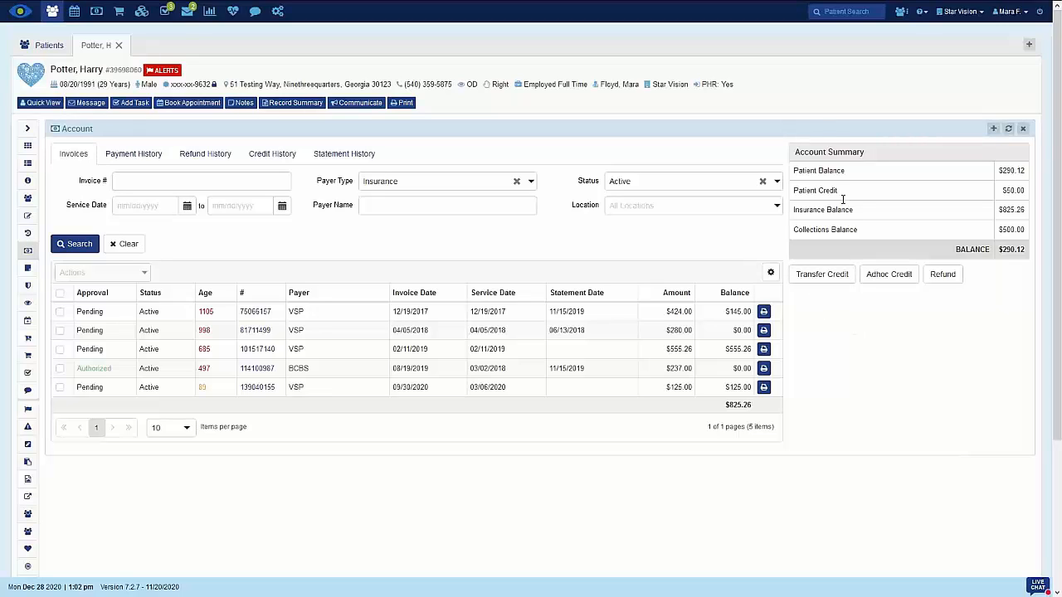
Transfer $10.00 of the patient's credit to the third family member in the list and save it
click(825, 280)
click(685, 98)
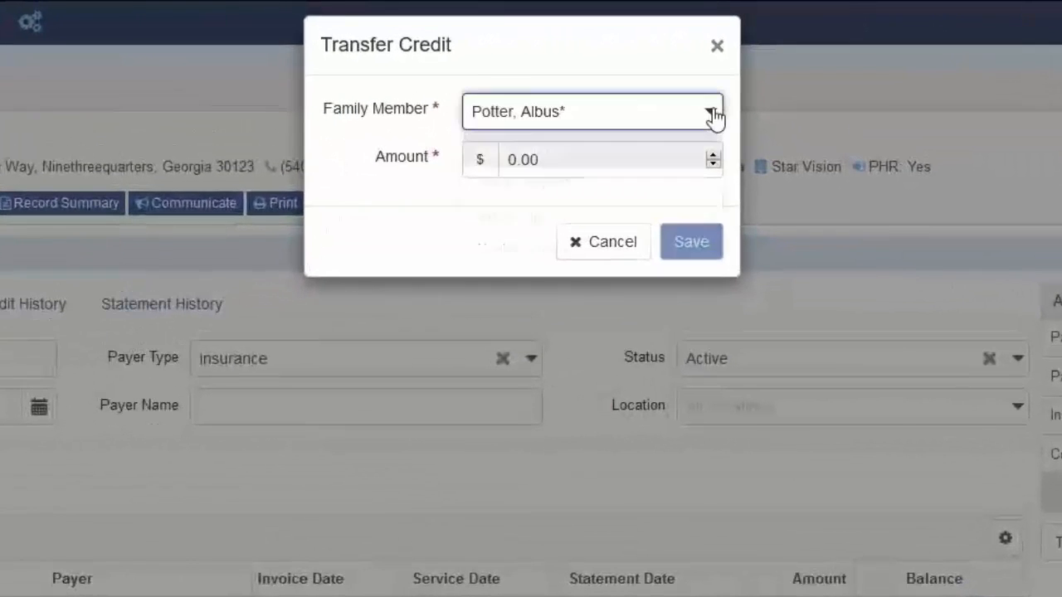
click(614, 218)
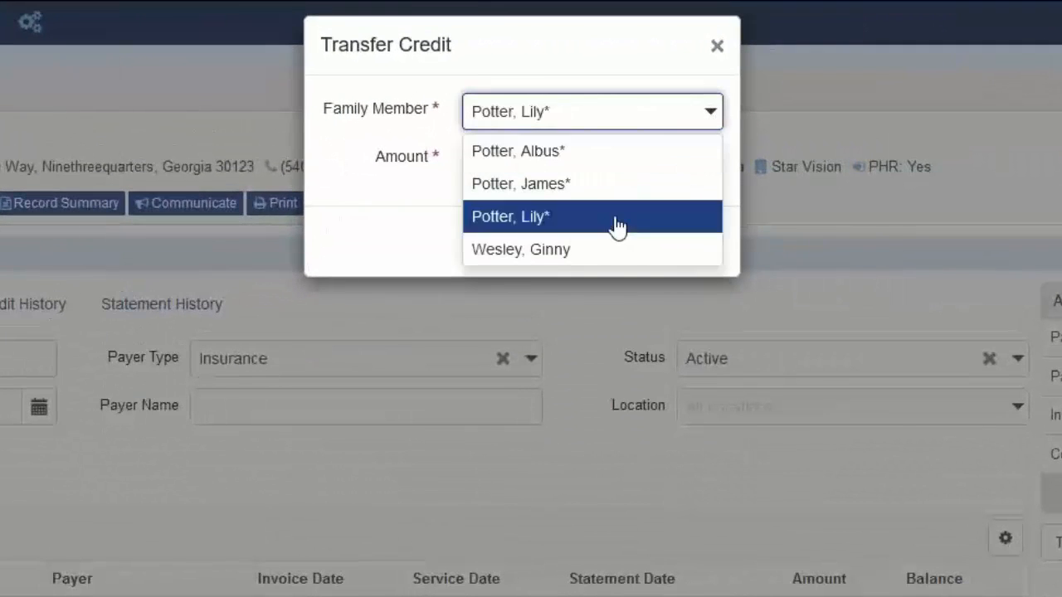
drag(582, 174, 481, 170)
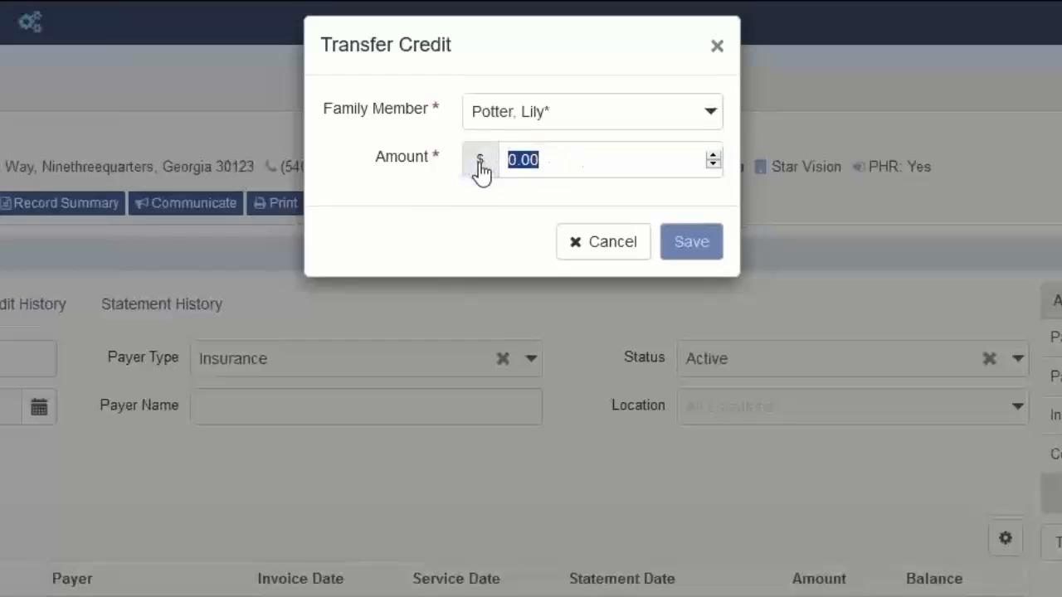
text(10.00)
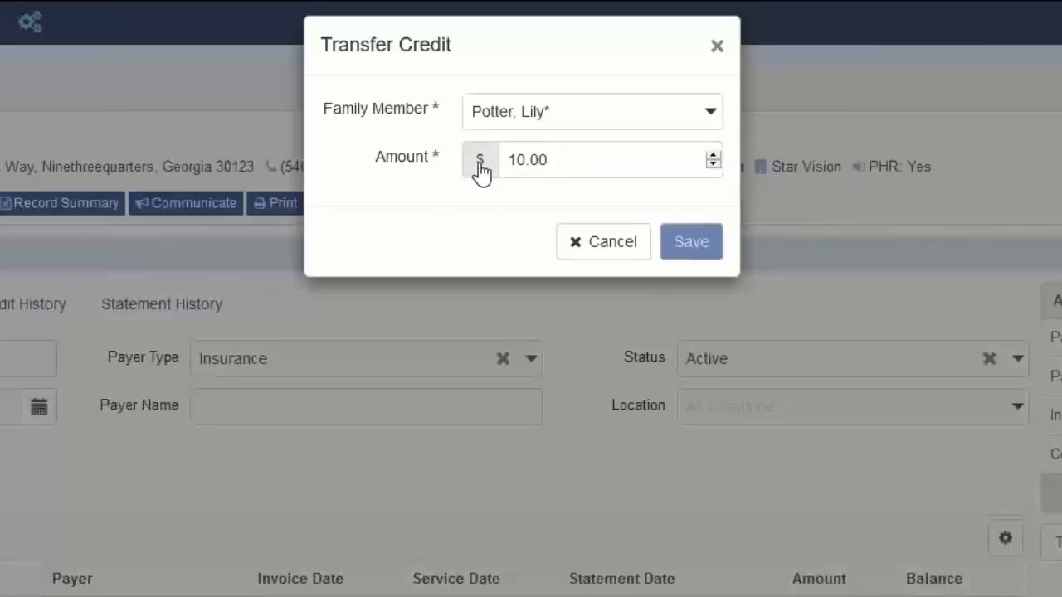
click(691, 242)
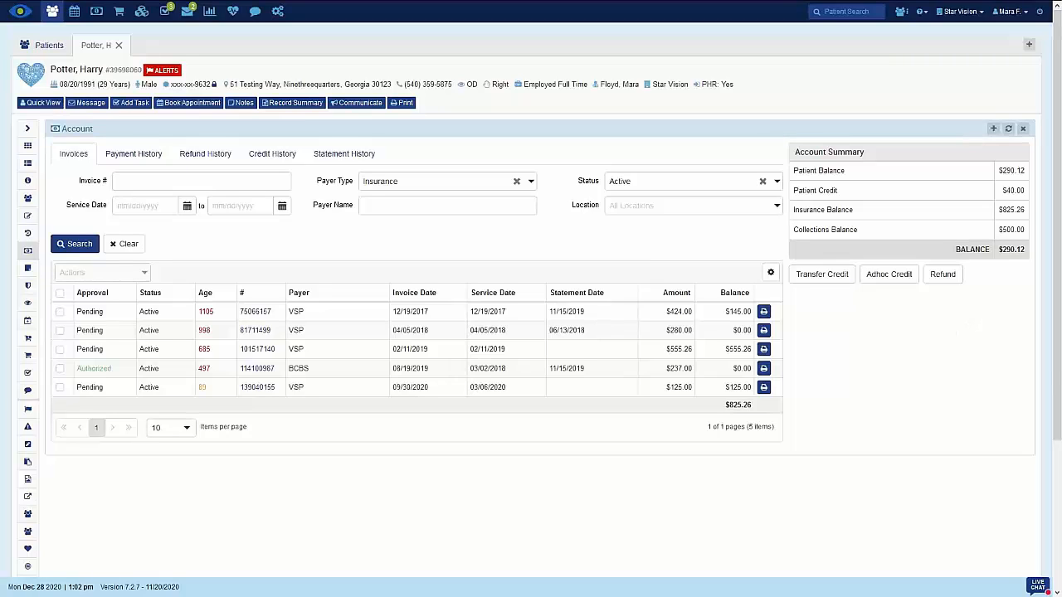
Start an ad hoc credit with an amount of $100.00 and a date of 11/01/2020
click(888, 274)
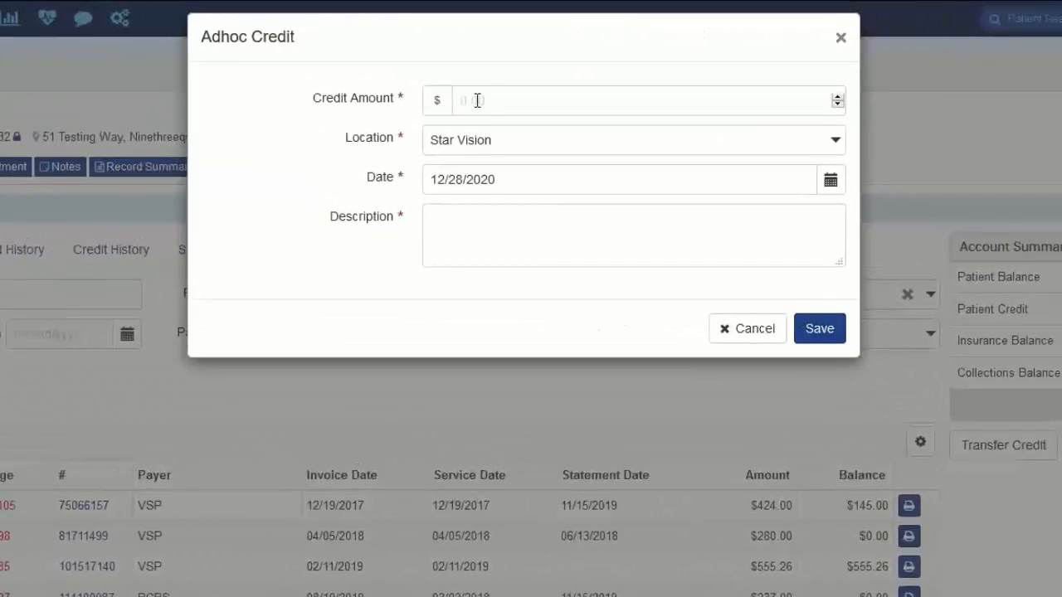
text(1)
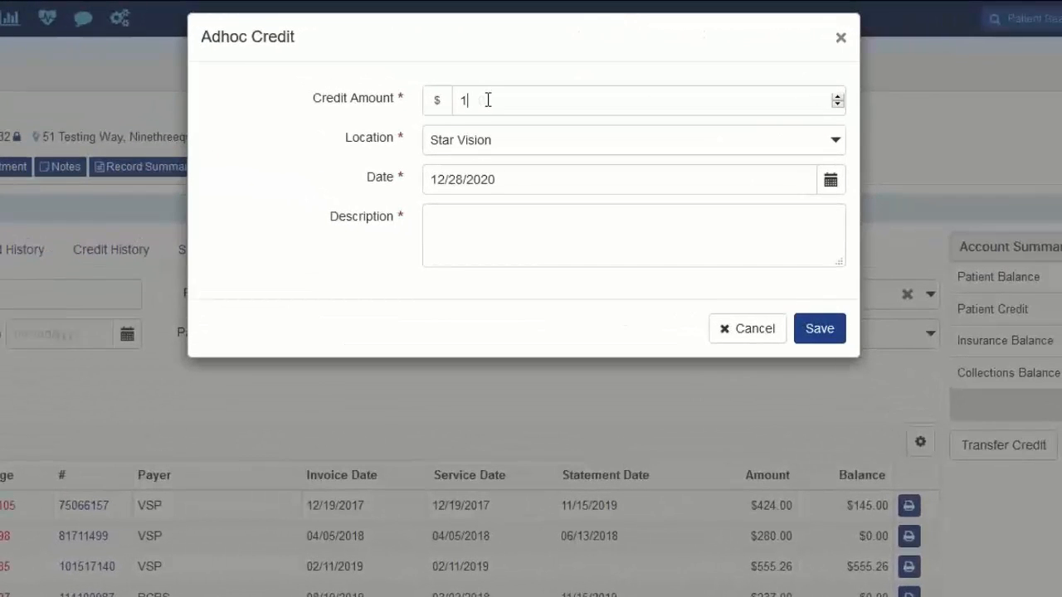
text(00.00)
click(743, 181)
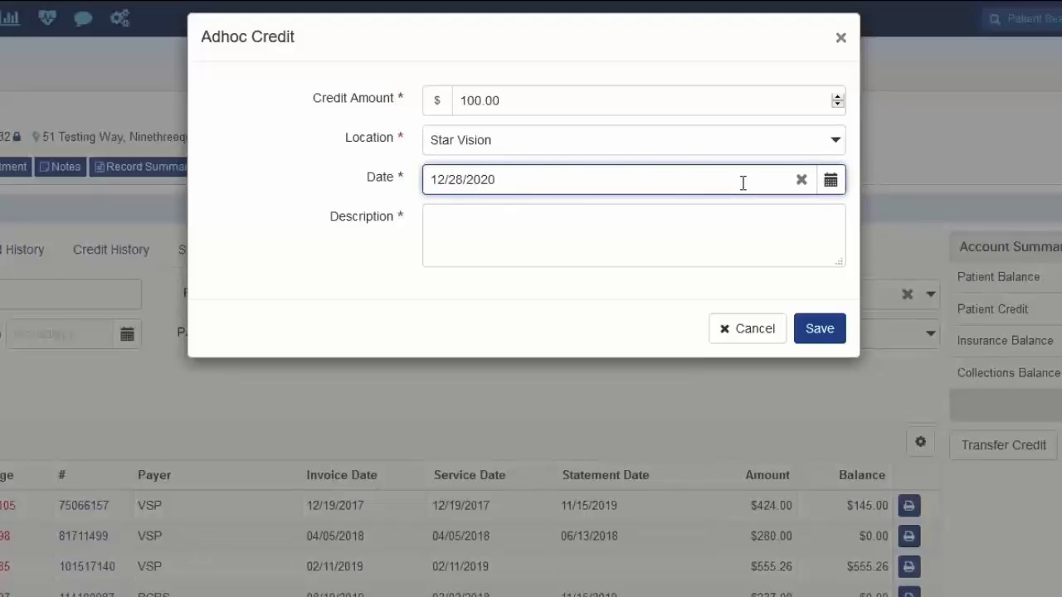
key(BackSpace)
key(BackSpace)
key(BackSpace)
key(BackSpace)
key(BackSpace)
key(BackSpace)
key(BackSpace)
key(BackSpace)
key(BackSpace)
key(BackSpace)
text(11/)
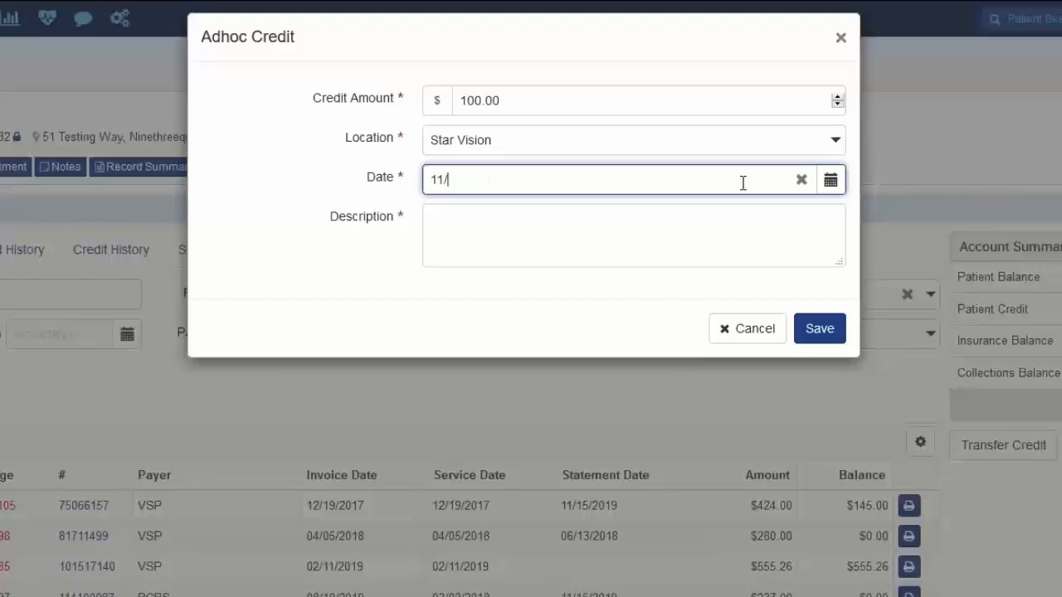
text(01/2020)
Enter "Credit amount from old EHR" as the ad hoc credit's description and save the credit
click(685, 230)
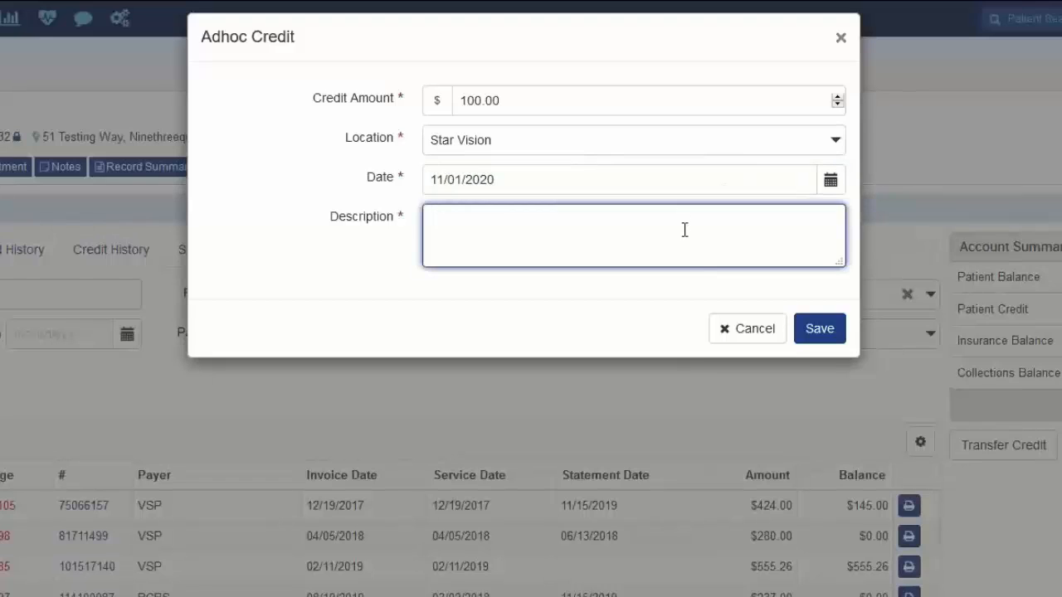
text(Credit amount from old)
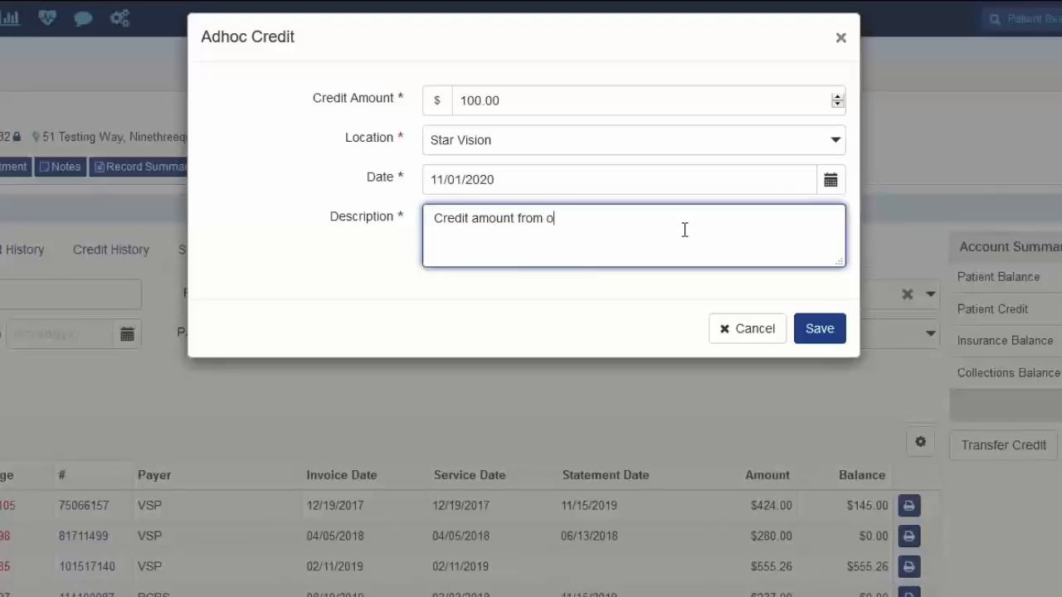
text( EHR)
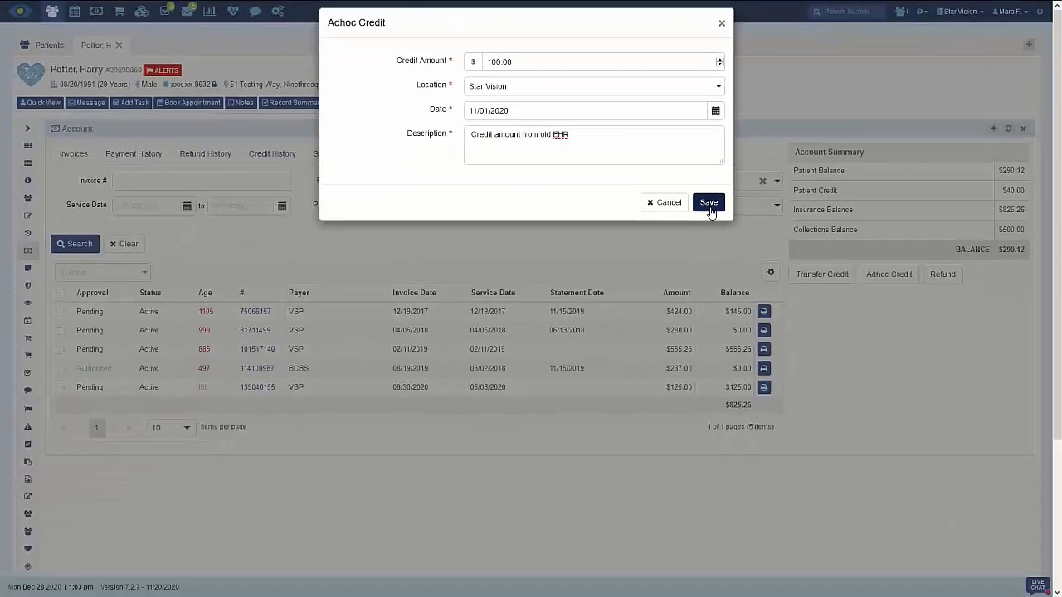
click(821, 335)
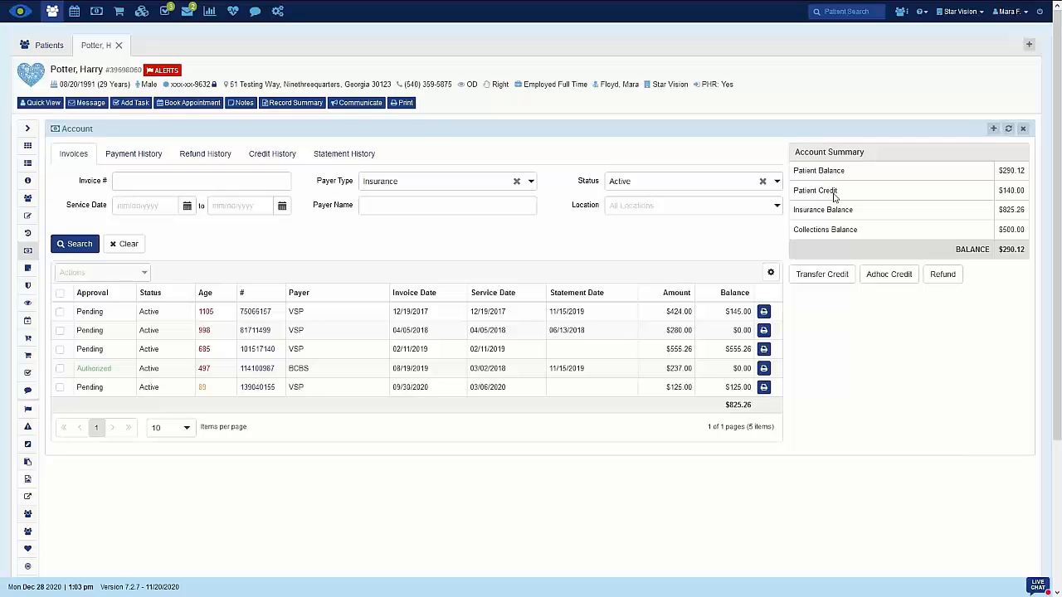
Start a patient refund with an amount of $100.00, refunded from Check
click(942, 277)
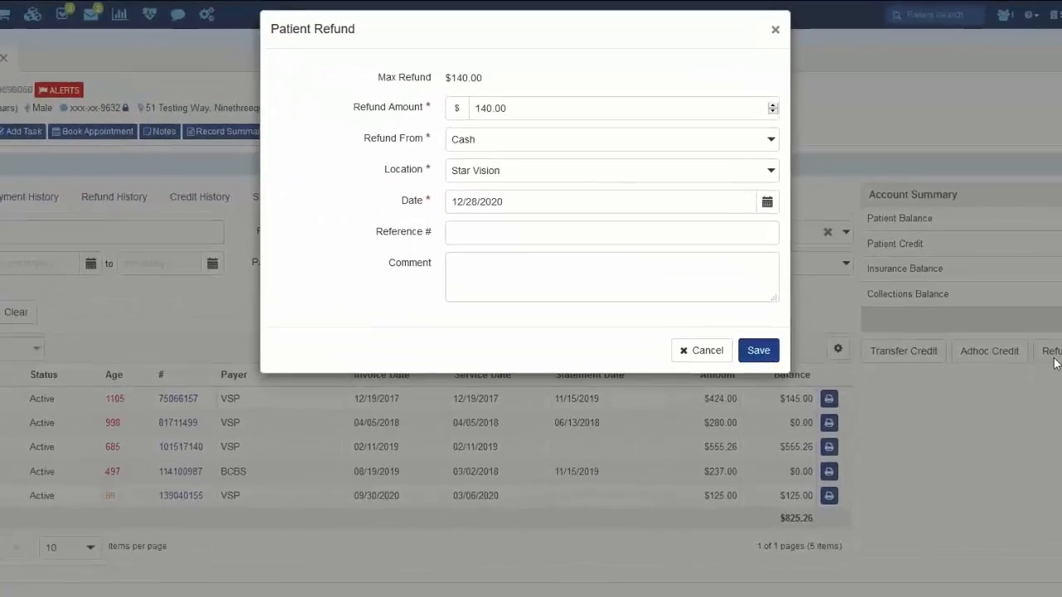
drag(526, 111, 421, 106)
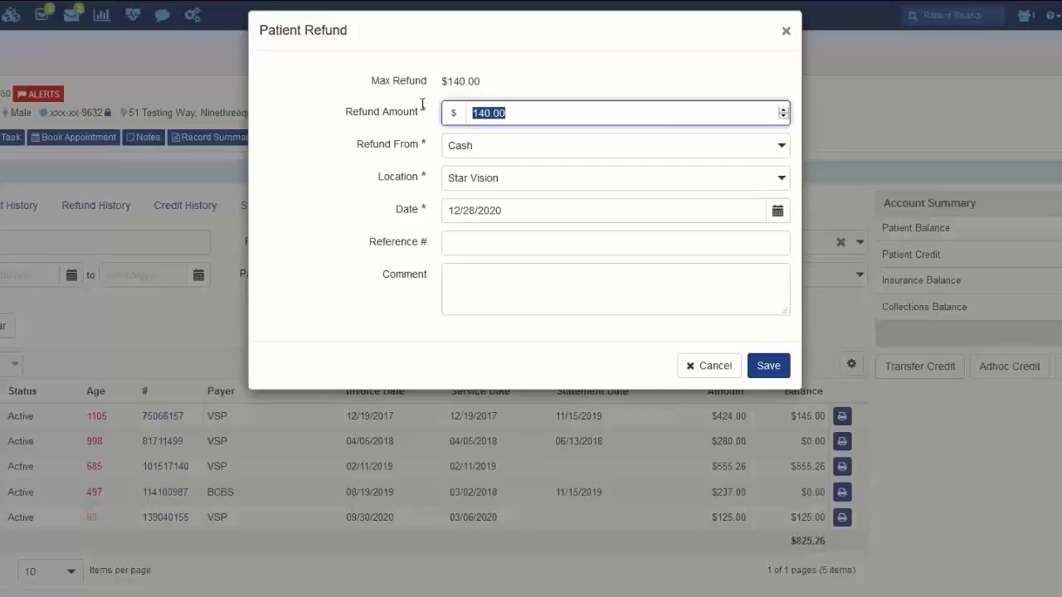
text(100.00)
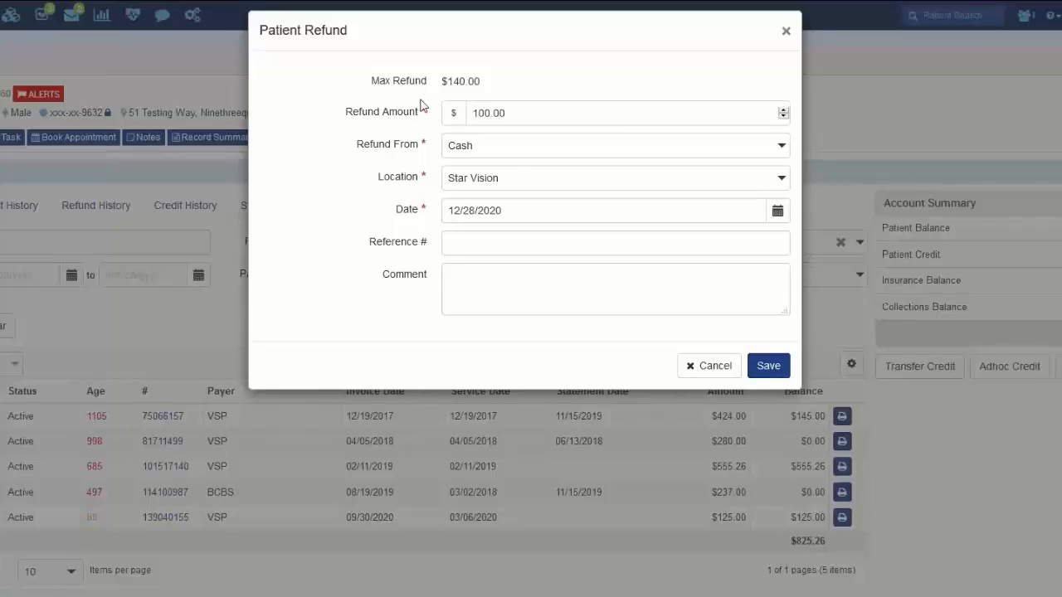
click(618, 148)
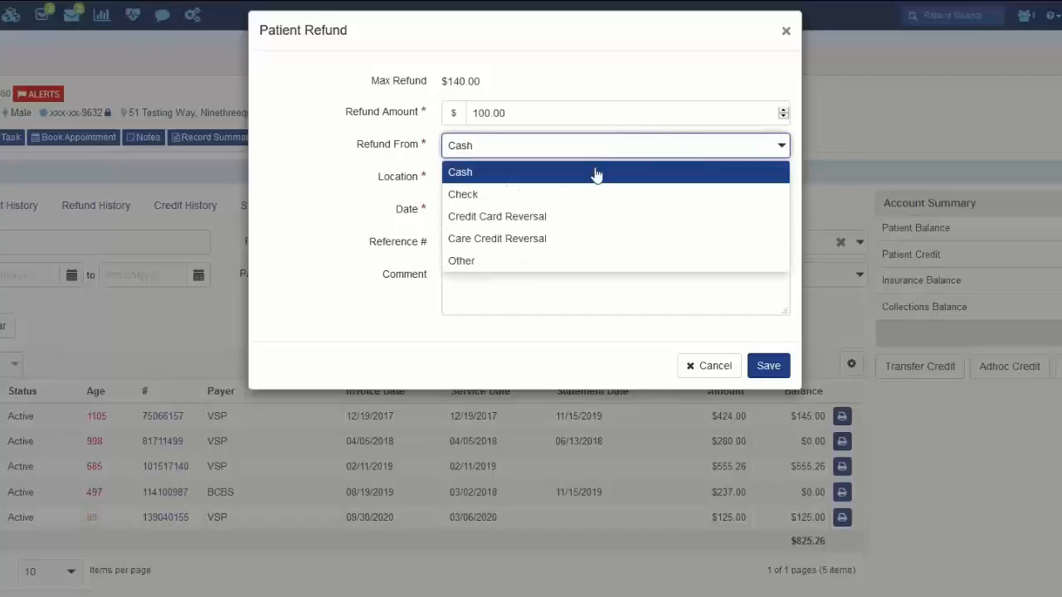
click(505, 196)
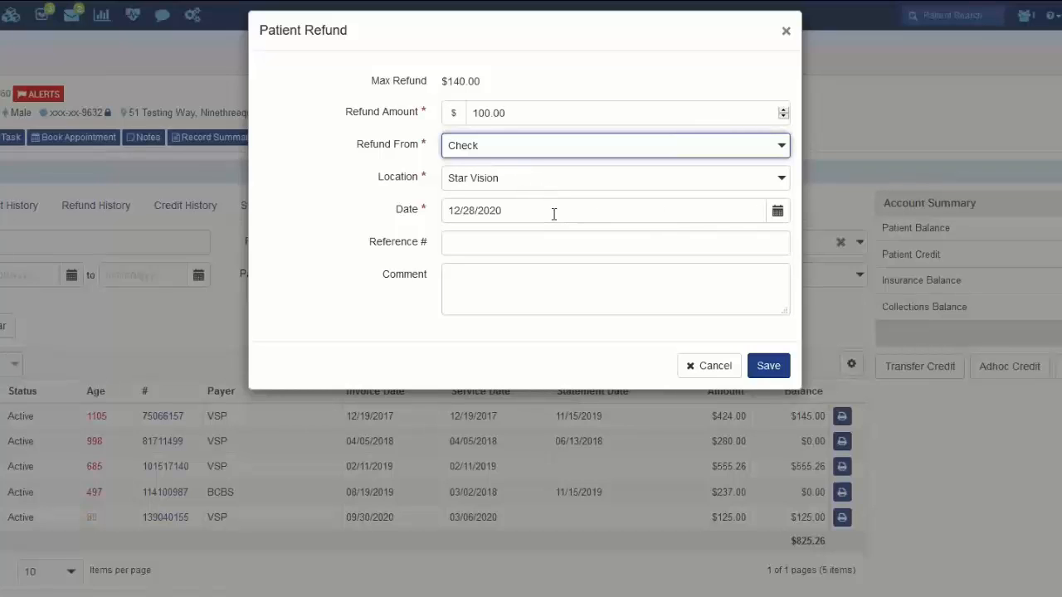
Date the refund 11/30/2020 and enter the check's reference number
drag(554, 212, 388, 194)
text(11)
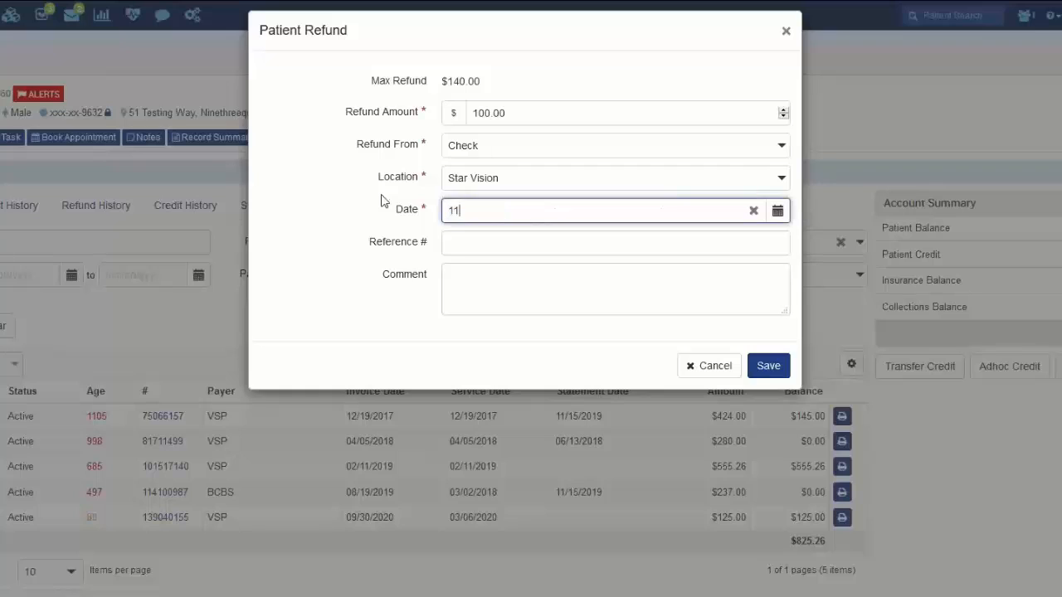
text(/302020)
click(500, 241)
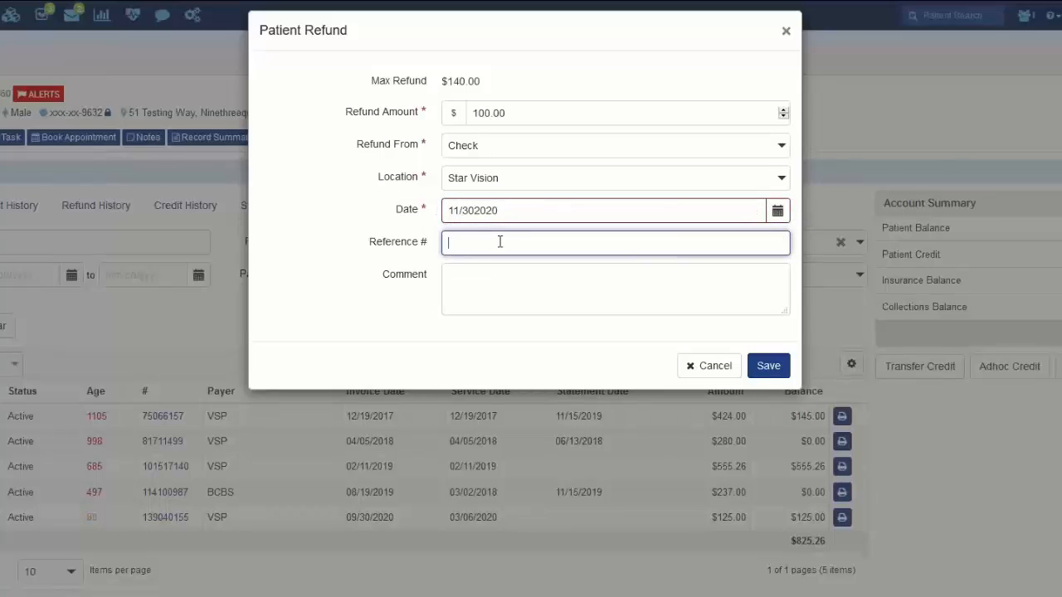
text(123456)
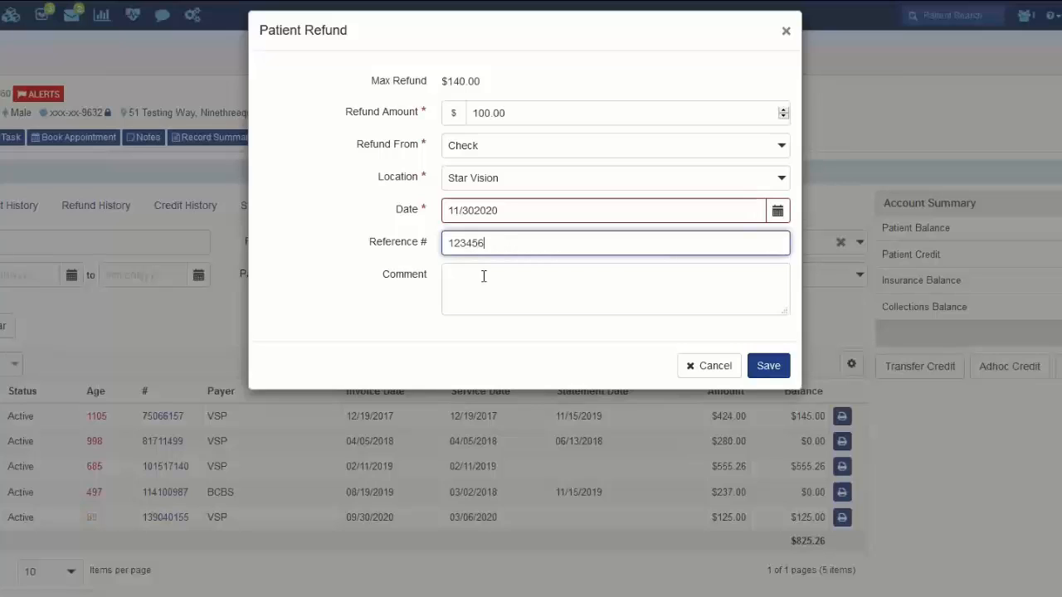
Add the comment "Refund amount from old EHR" to the refund and save it
click(484, 276)
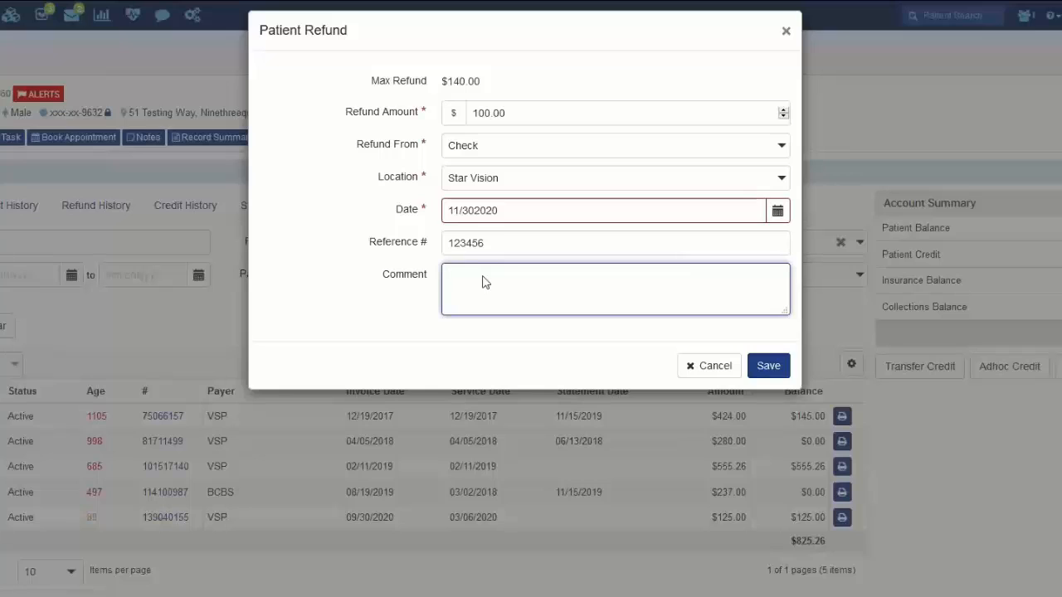
click(509, 243)
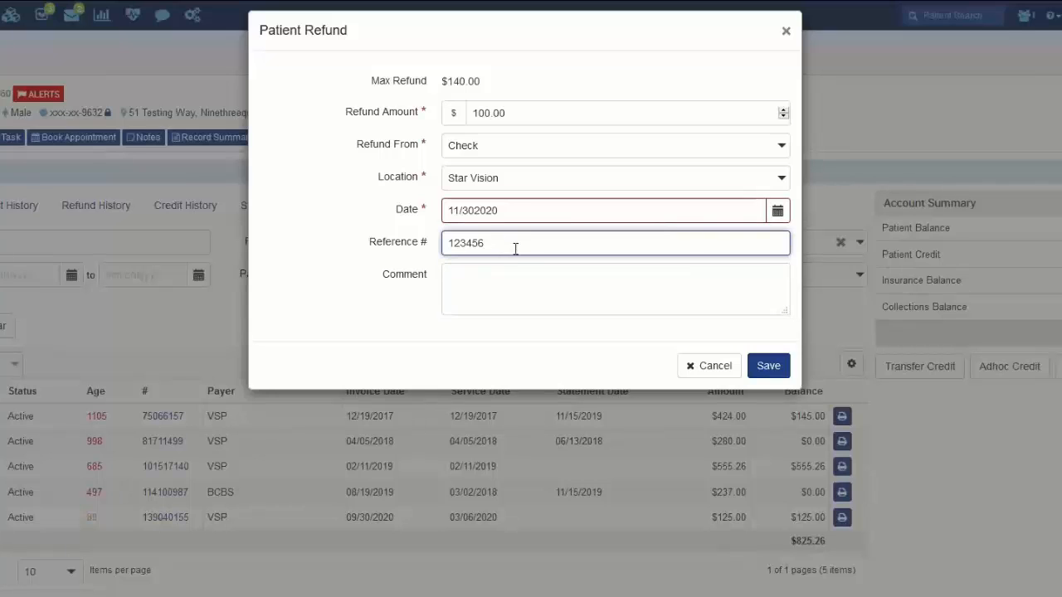
click(502, 279)
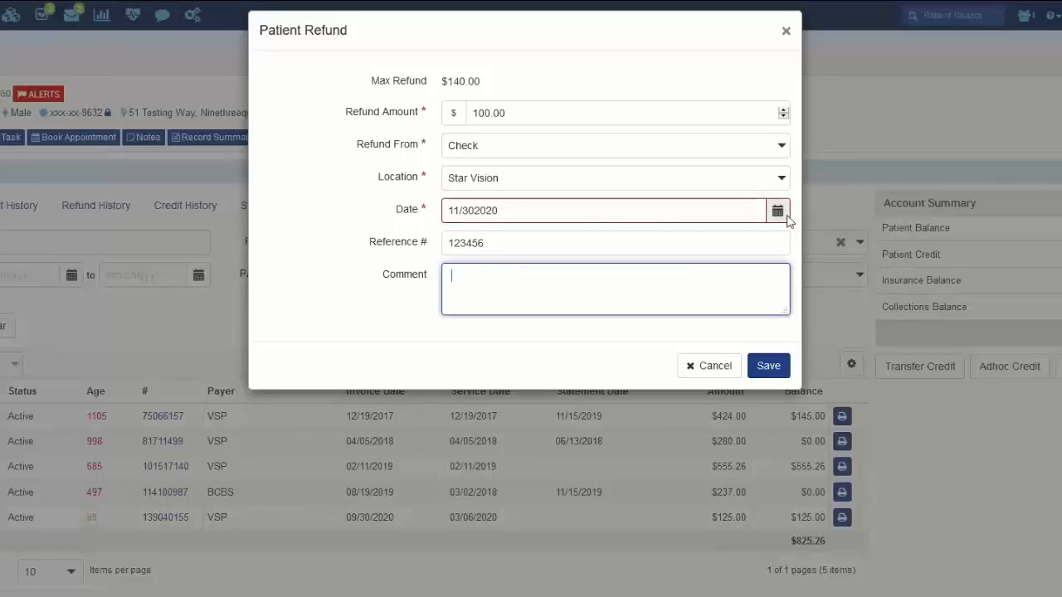
text(Refund)
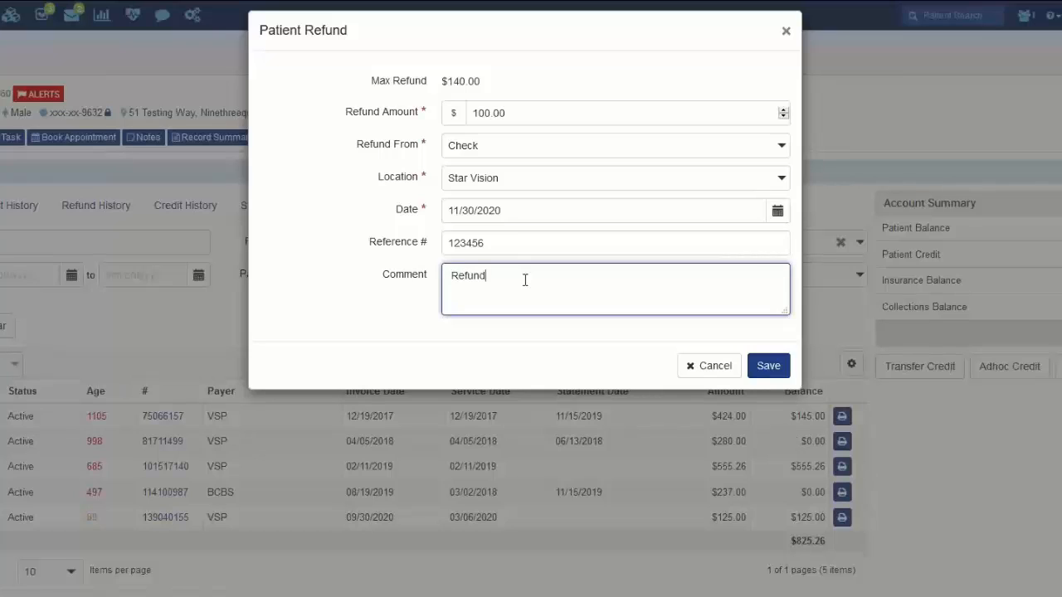
text( amount from old EHR)
click(771, 371)
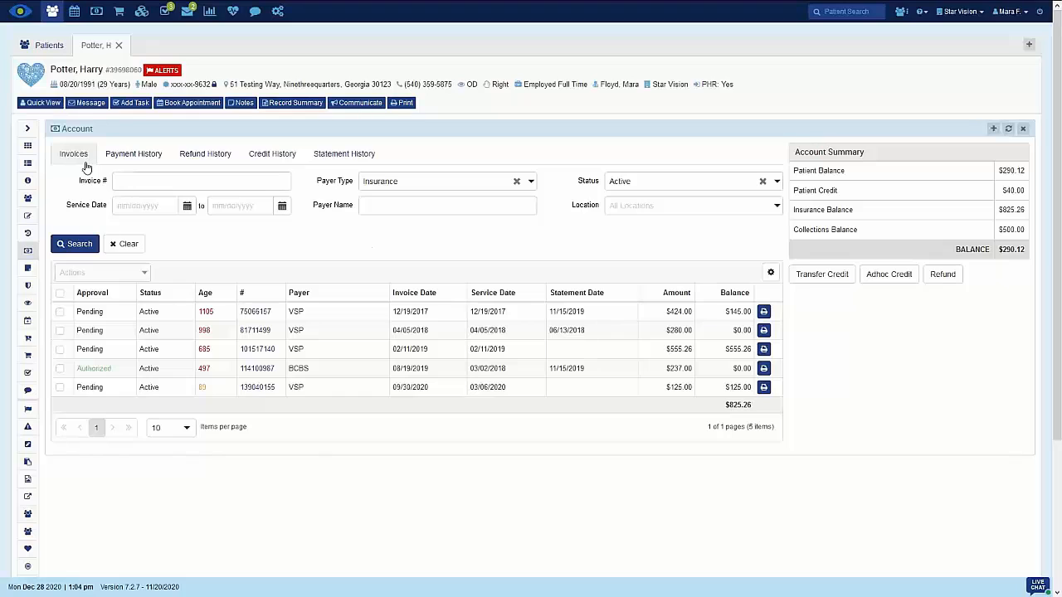
Review the patient's payment history with all statuses included, checking the second page and returning to the first
click(140, 158)
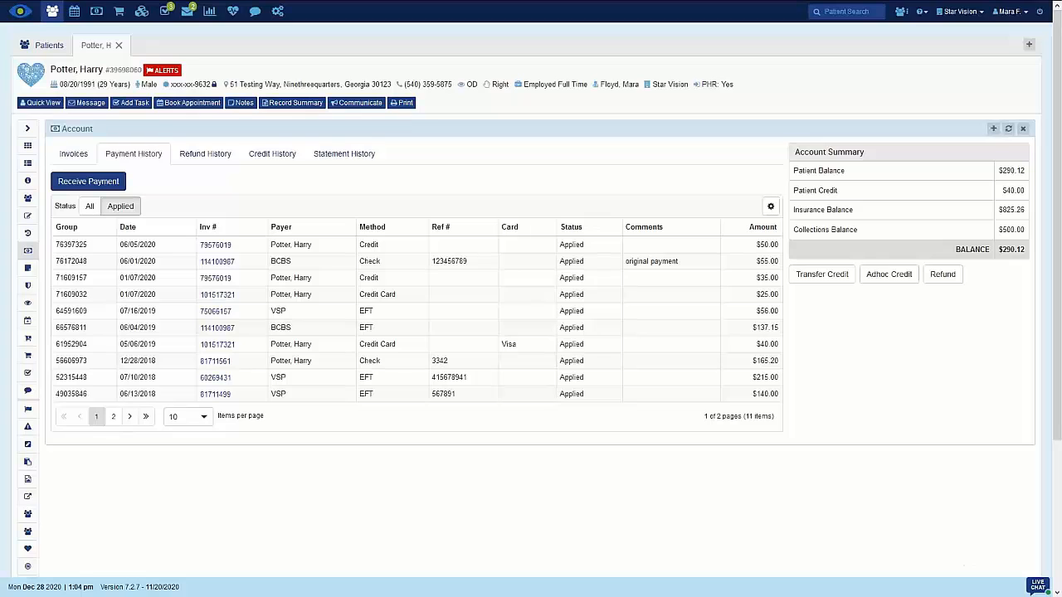
click(89, 209)
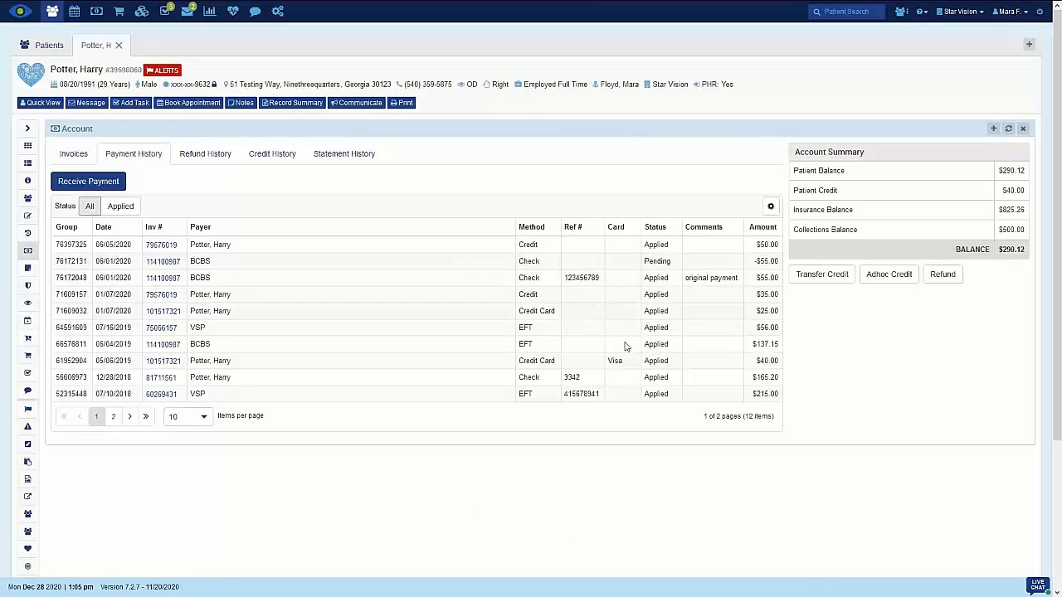
click(113, 417)
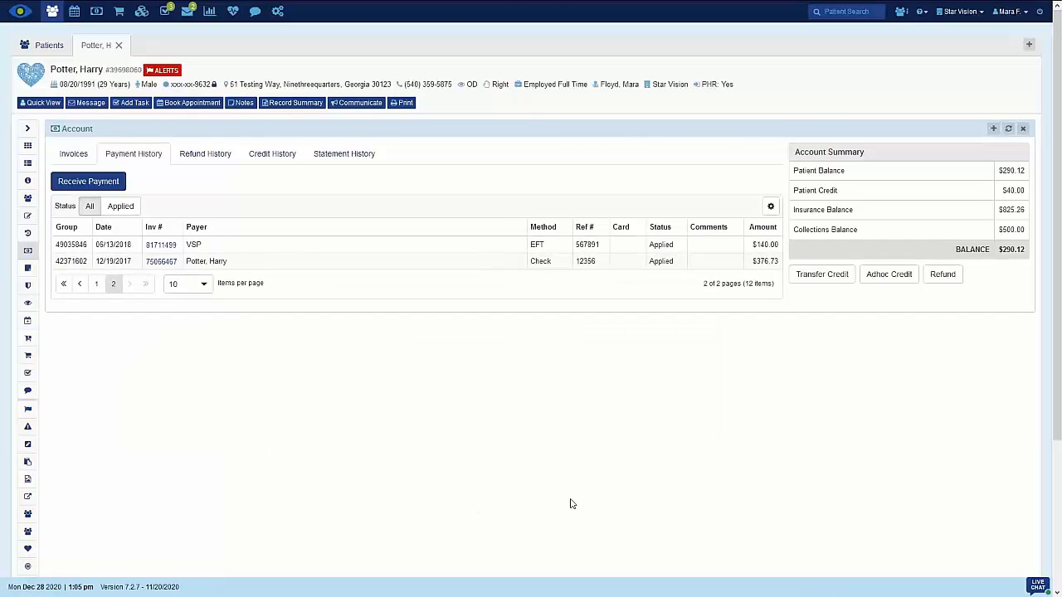
click(95, 285)
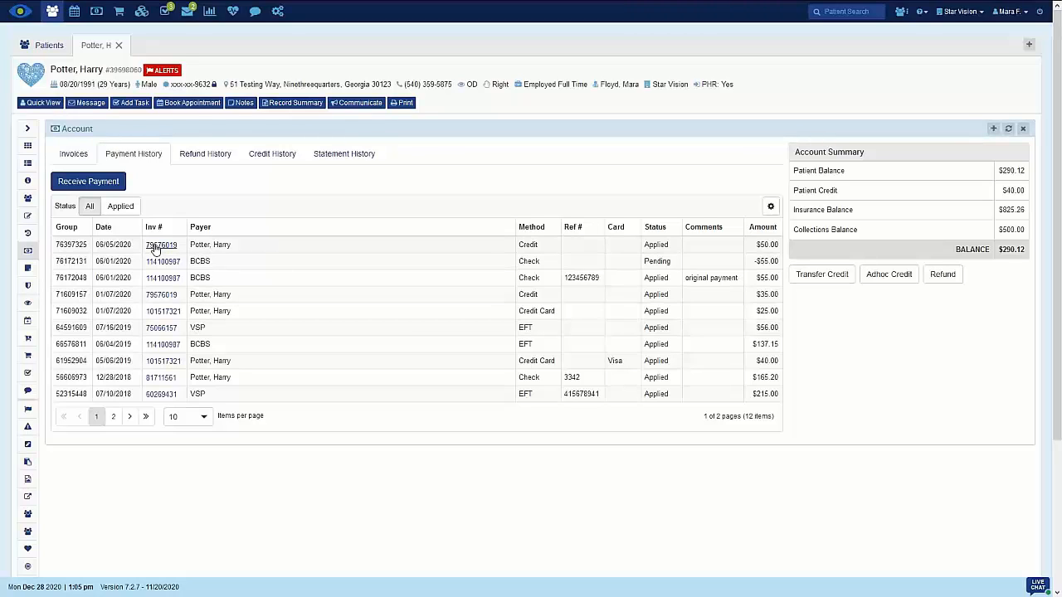
Void the 11/30/2020 check refund in the refund history with the comment "Incorrect amount"
click(199, 159)
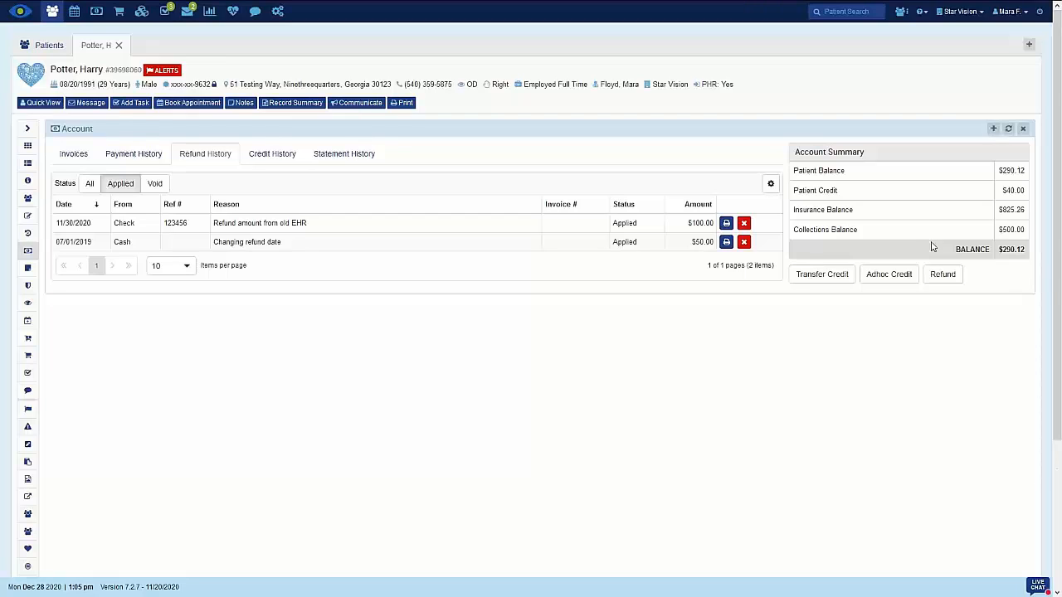
click(745, 224)
click(515, 101)
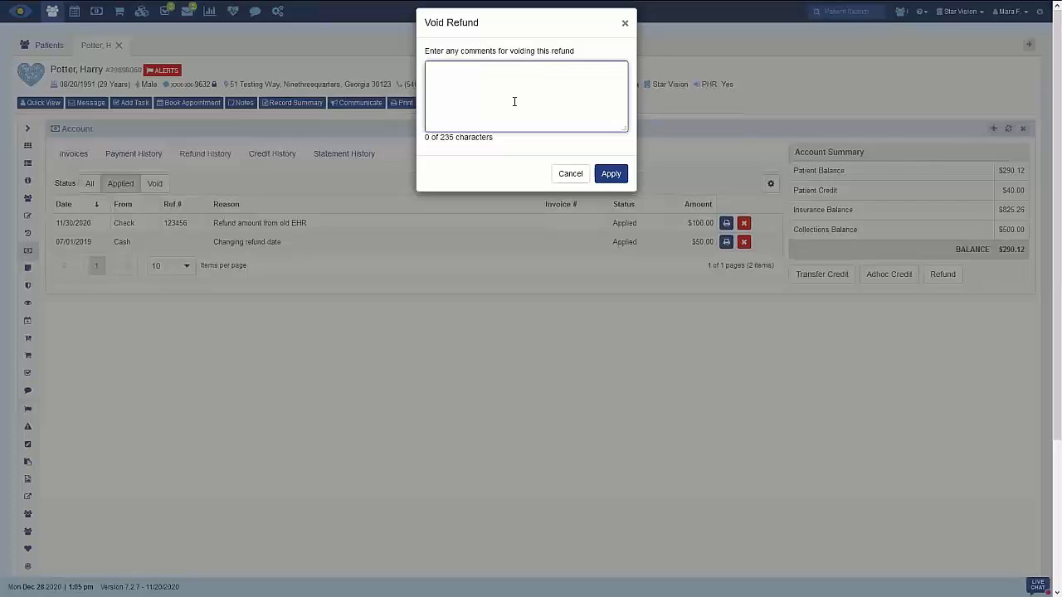
text(Incorrect)
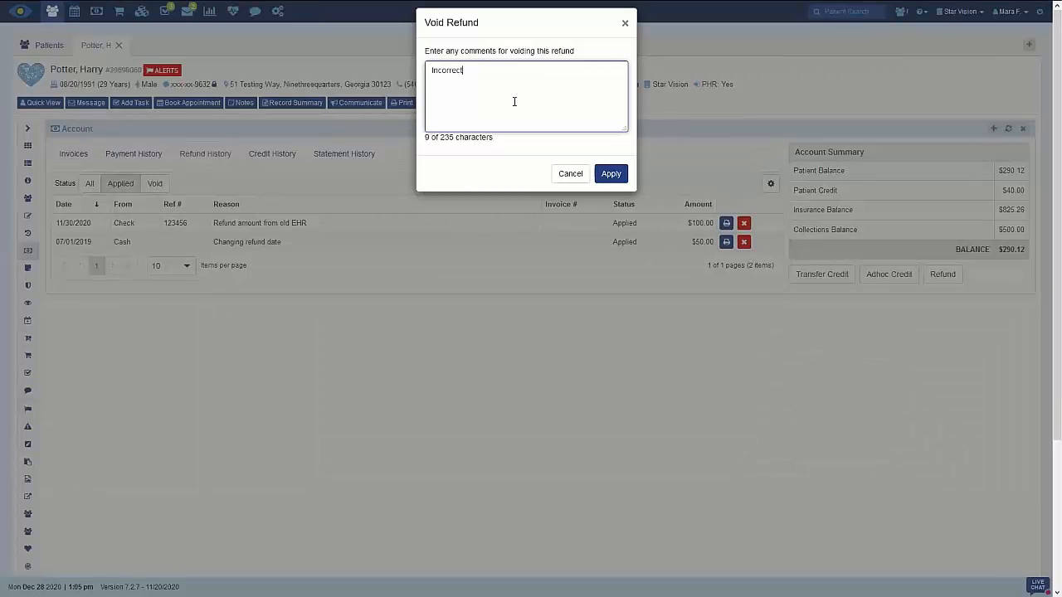
text( amount)
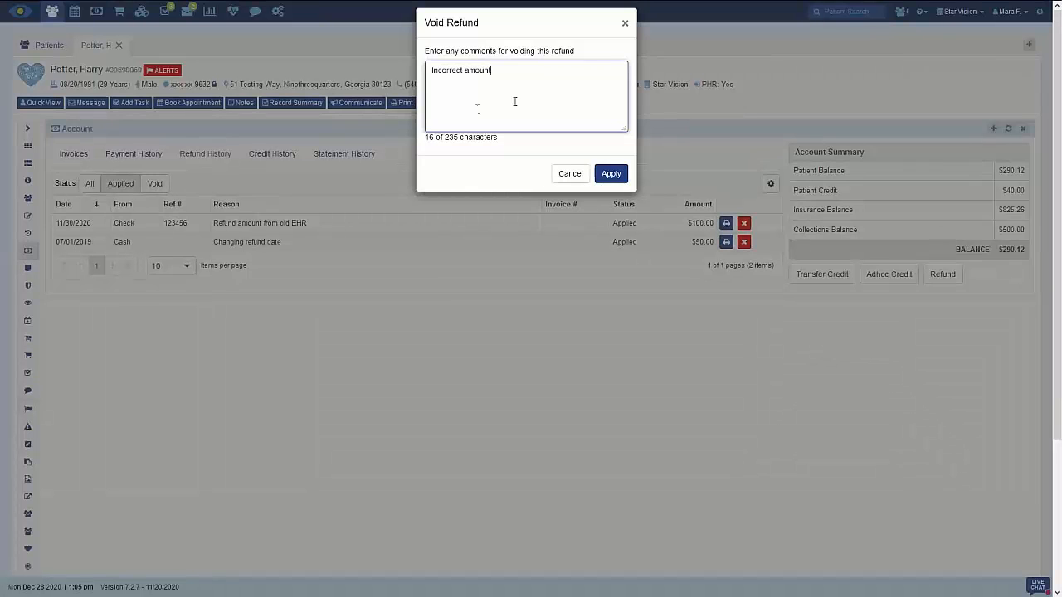
click(611, 173)
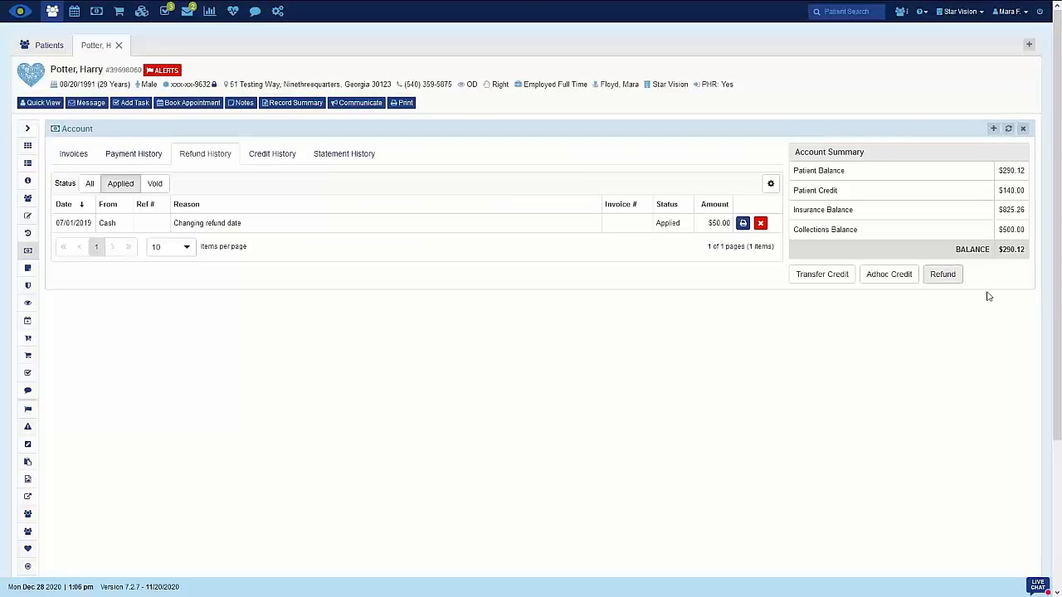
View the printable receipt of the 07/01/2019 cash refund, and check the void refunds before returning to the applied ones
click(743, 225)
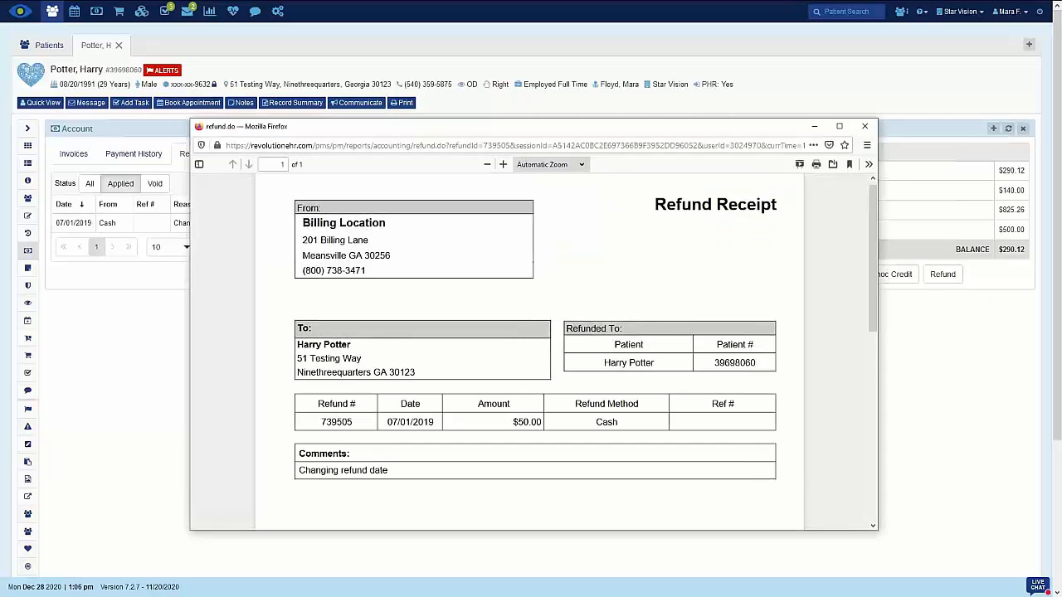
click(864, 127)
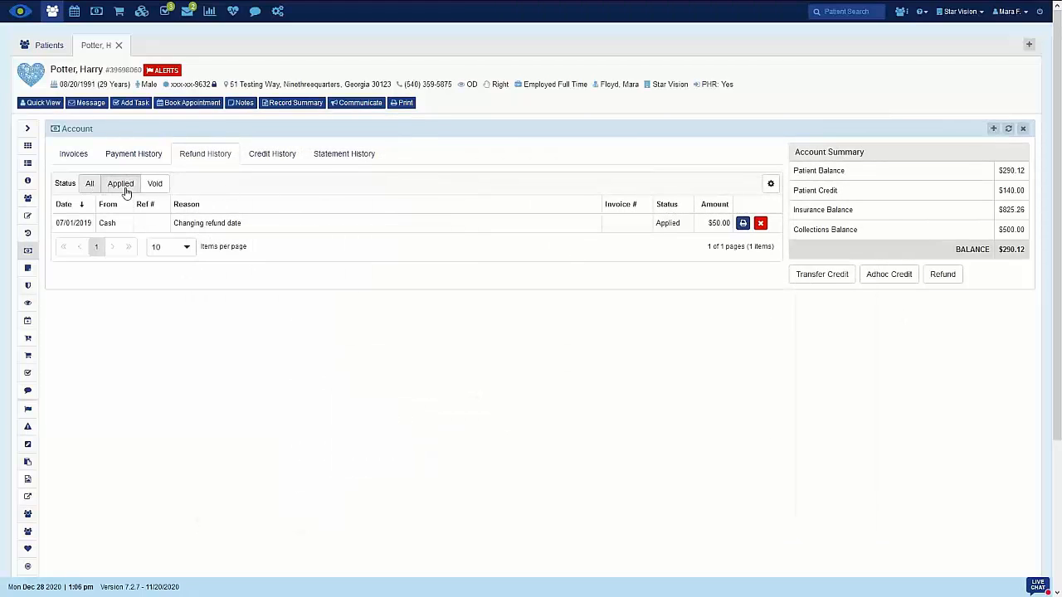
click(158, 190)
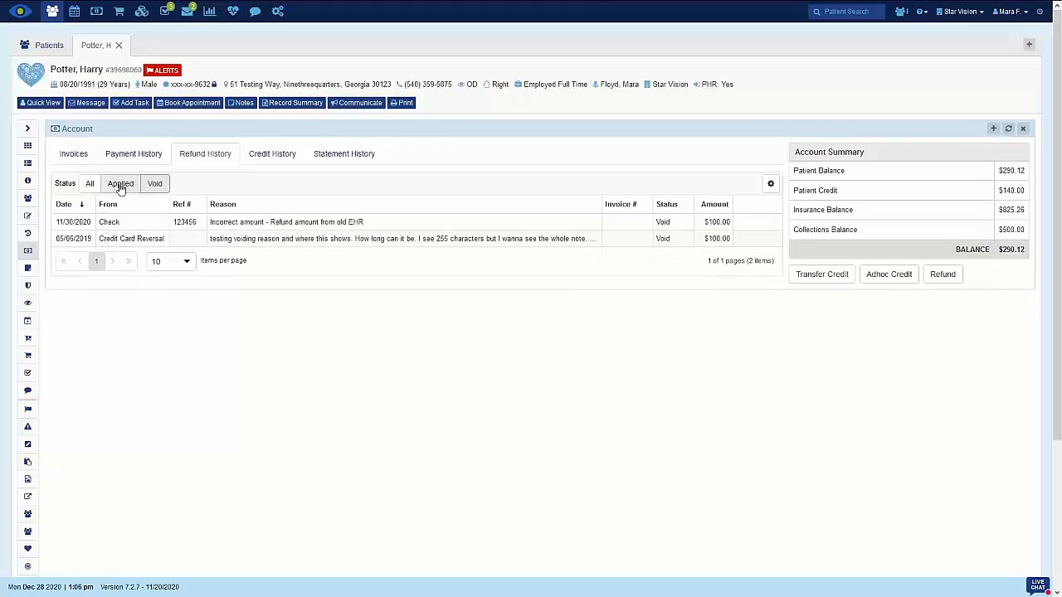
click(120, 186)
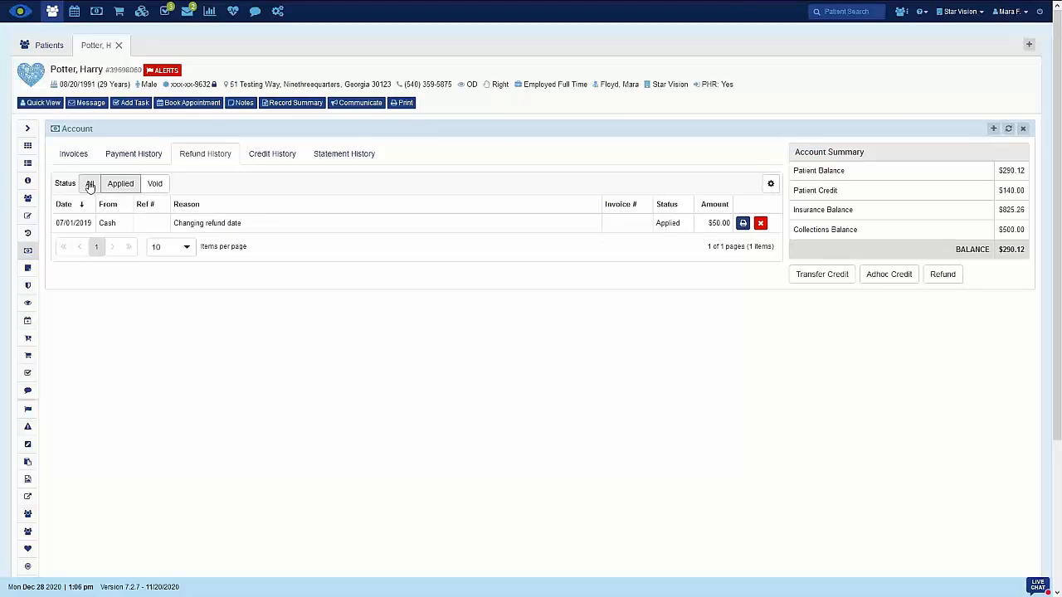
Void the $100.00 credit dated 11/01/2020 in the credit history with the comment "incorrect amount"
click(281, 159)
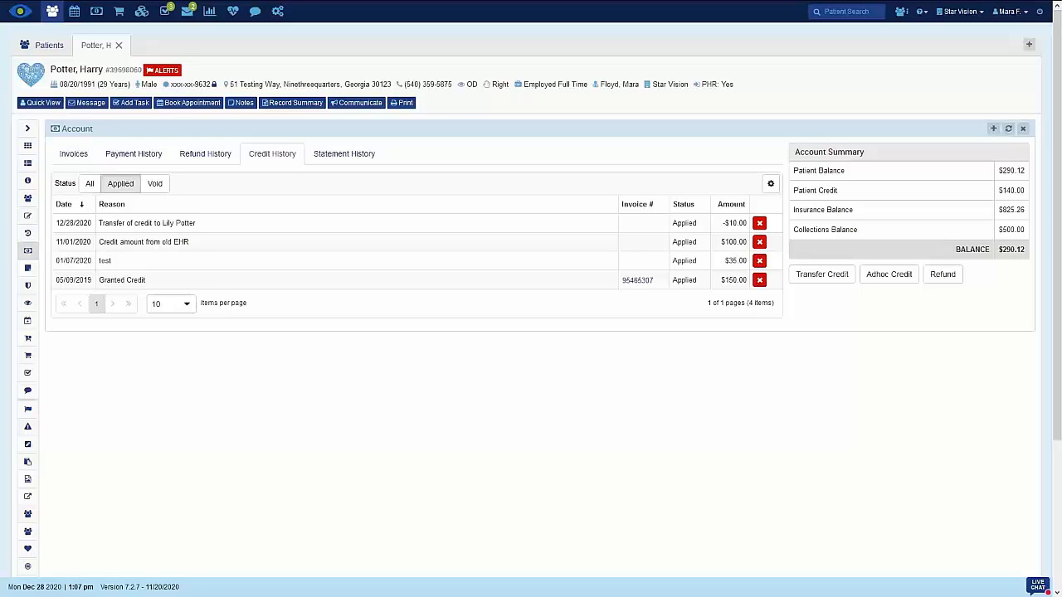
click(759, 243)
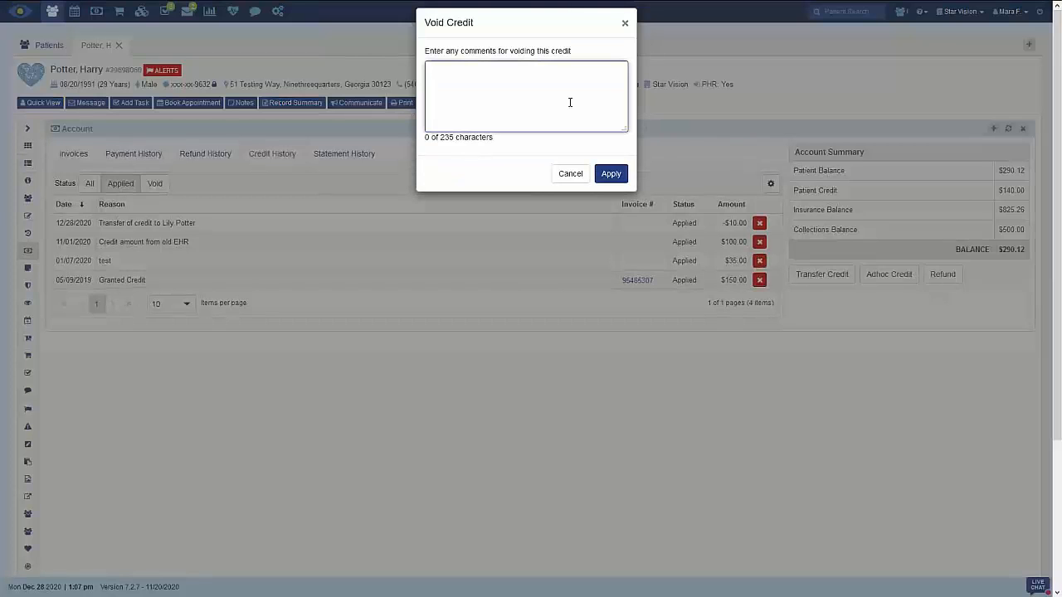
text(incorrect amount)
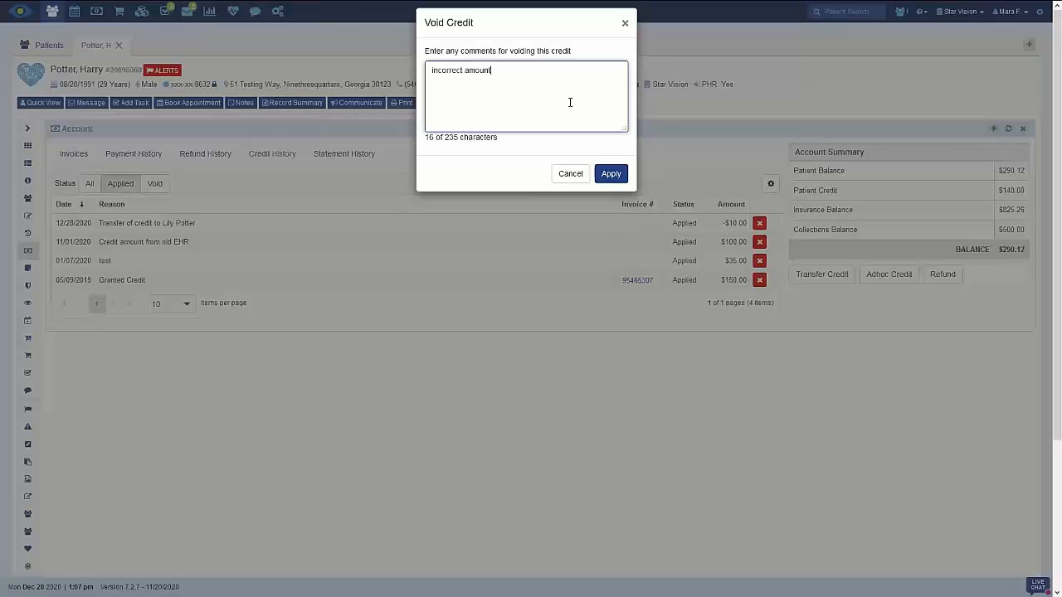
click(611, 173)
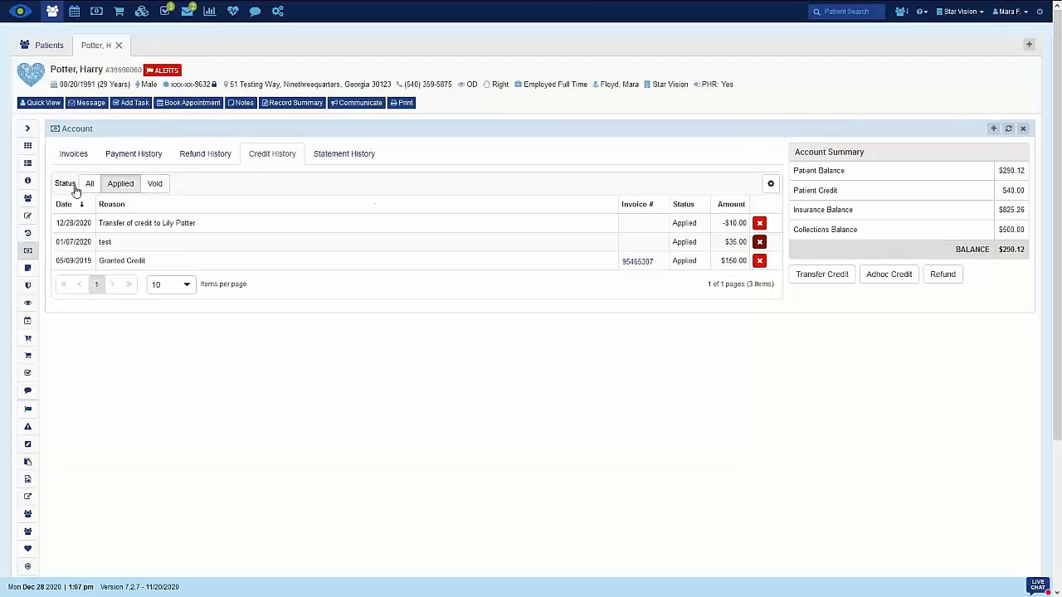
Review the patient's statement history and return to the invoice list
click(337, 160)
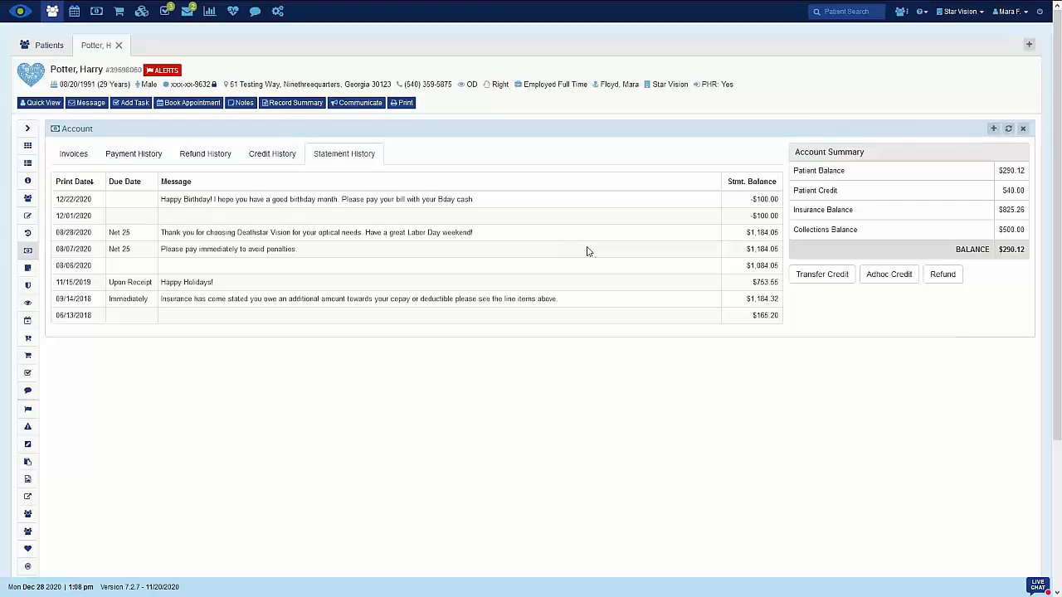
click(75, 157)
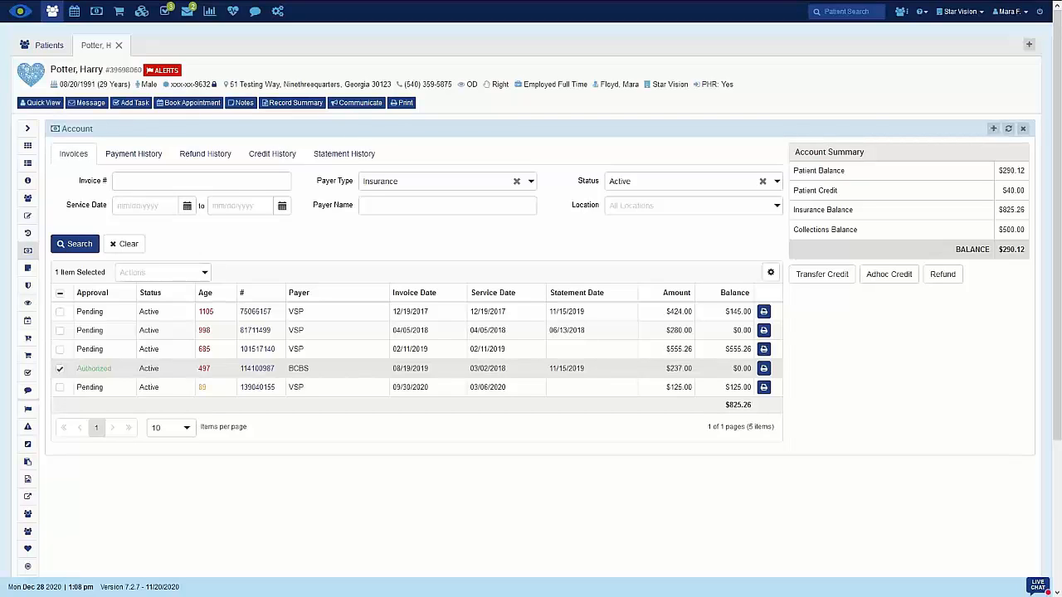
Create a new insurance invoice for the patient billed to the primary medical BCBS insurance, skipping the encounter selection
click(994, 129)
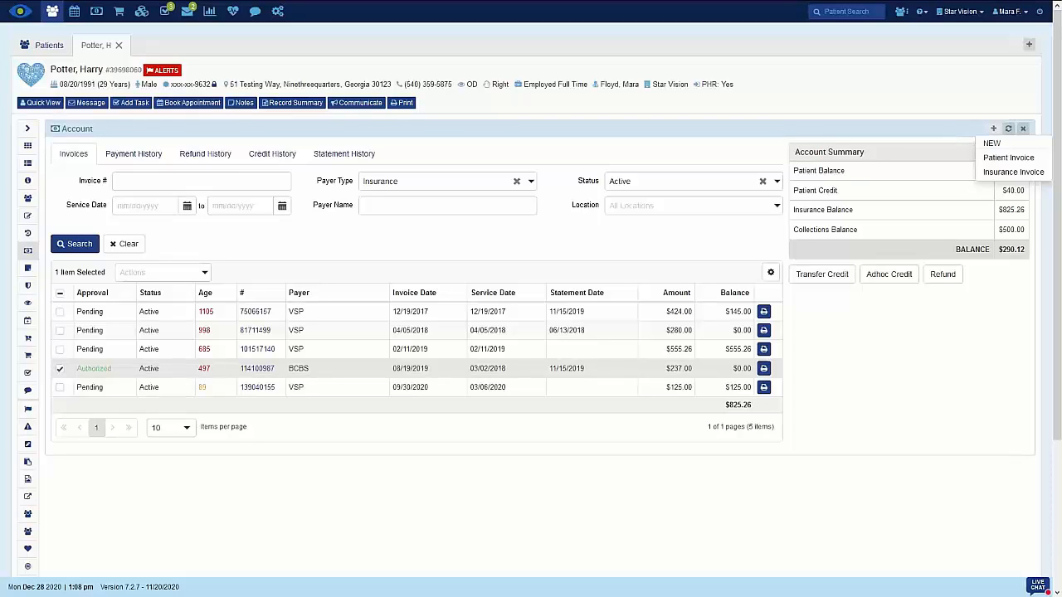
click(1025, 175)
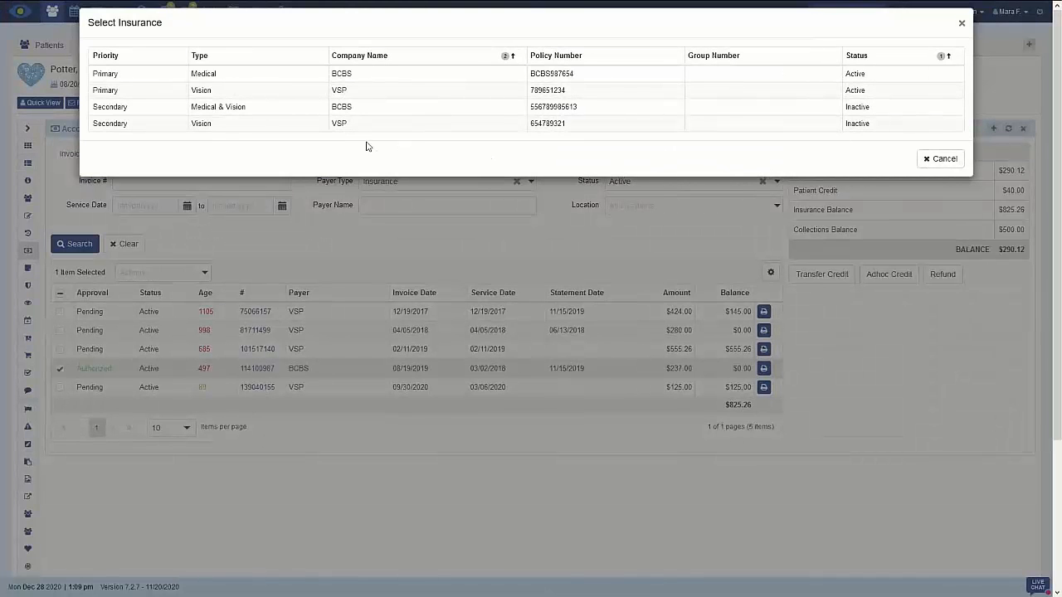
click(359, 75)
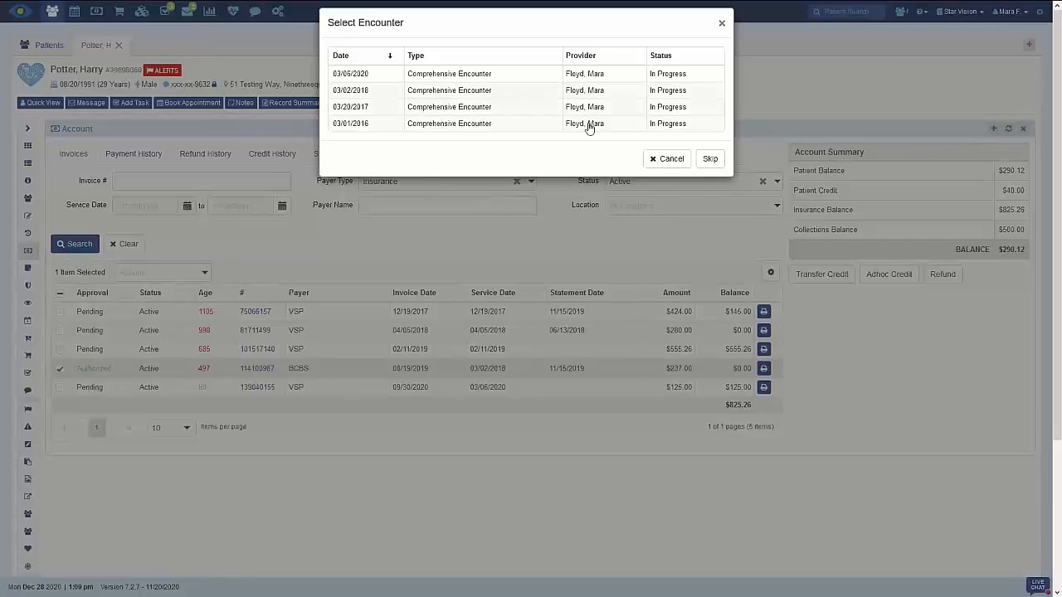
click(711, 160)
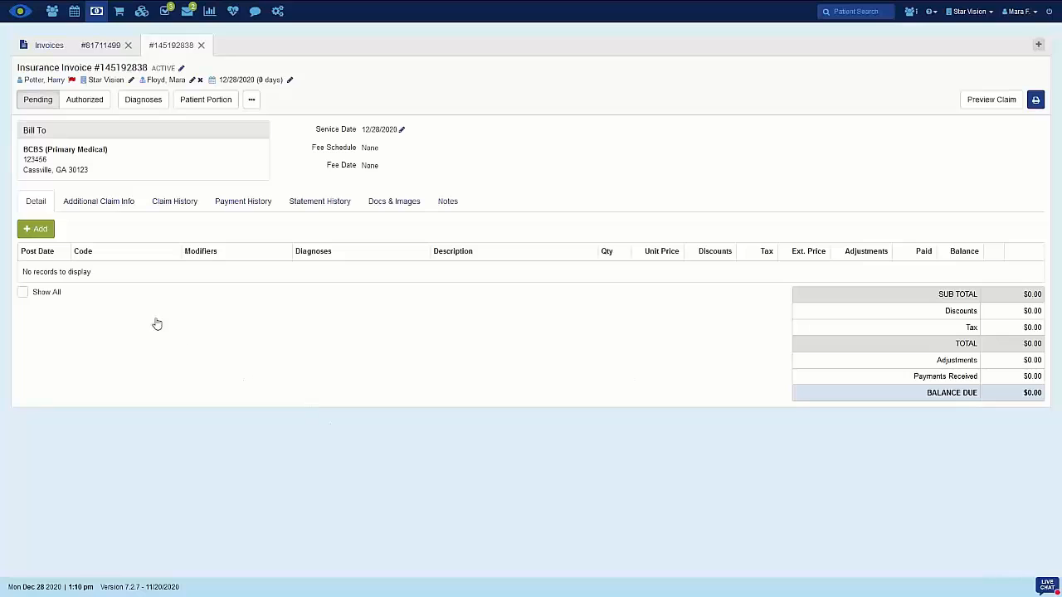
Add the Lafont Enzo eyeglass frame in color 100 from physical inventory to the invoice
click(37, 232)
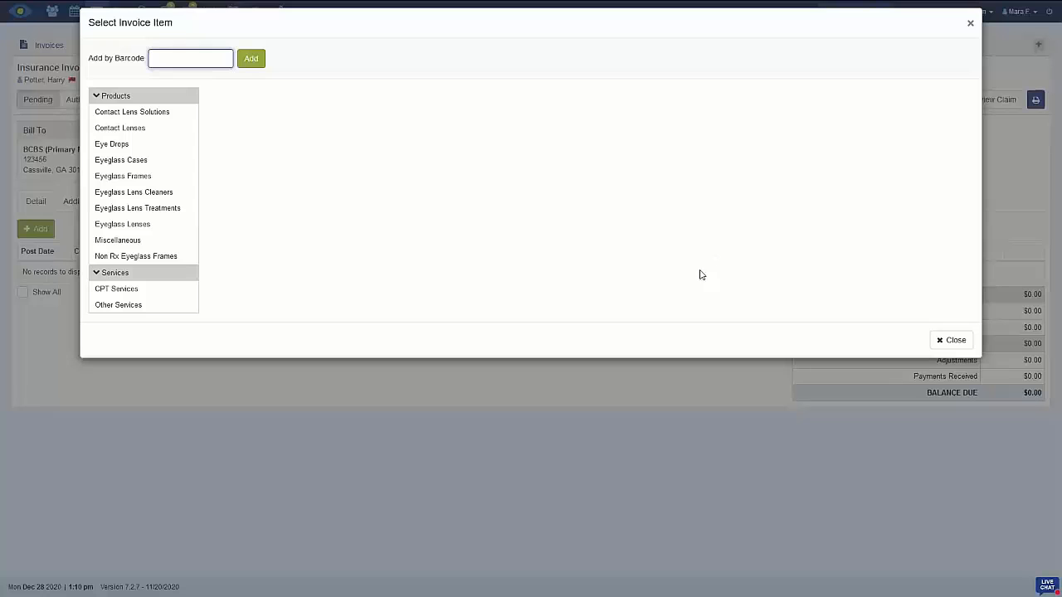
click(132, 182)
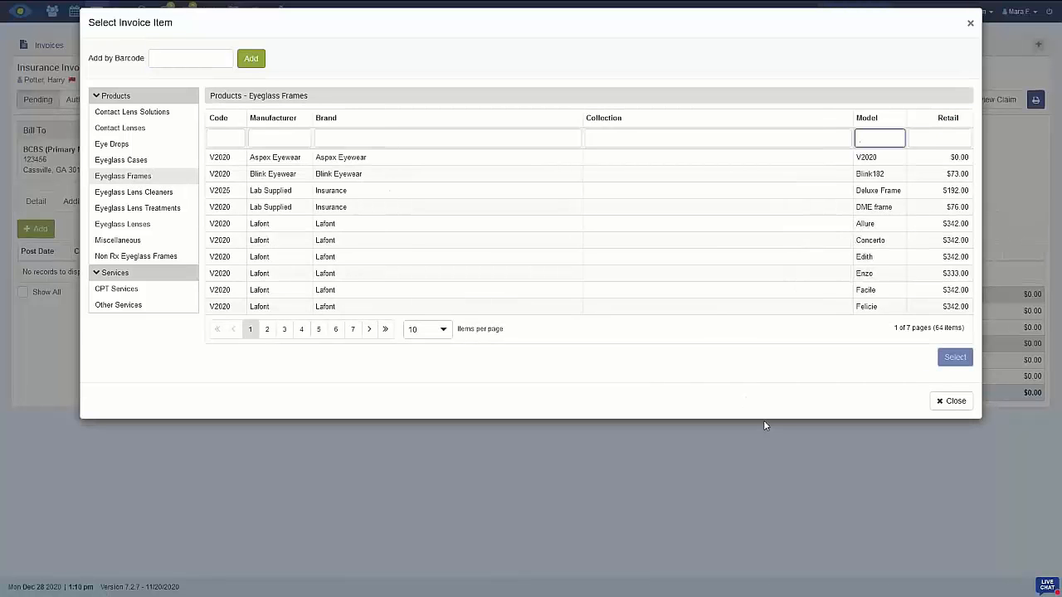
click(870, 276)
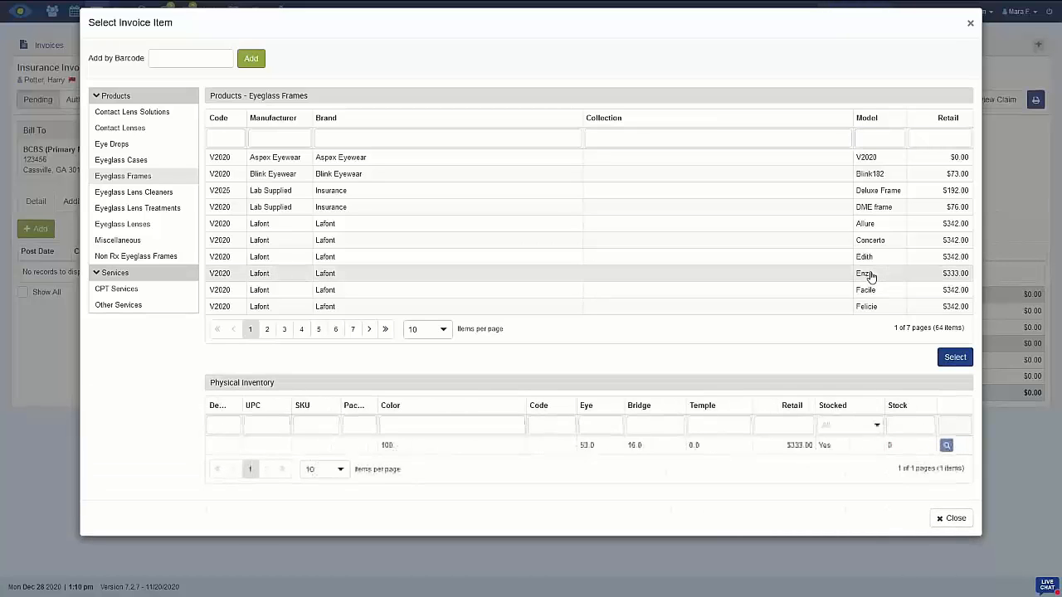
click(691, 448)
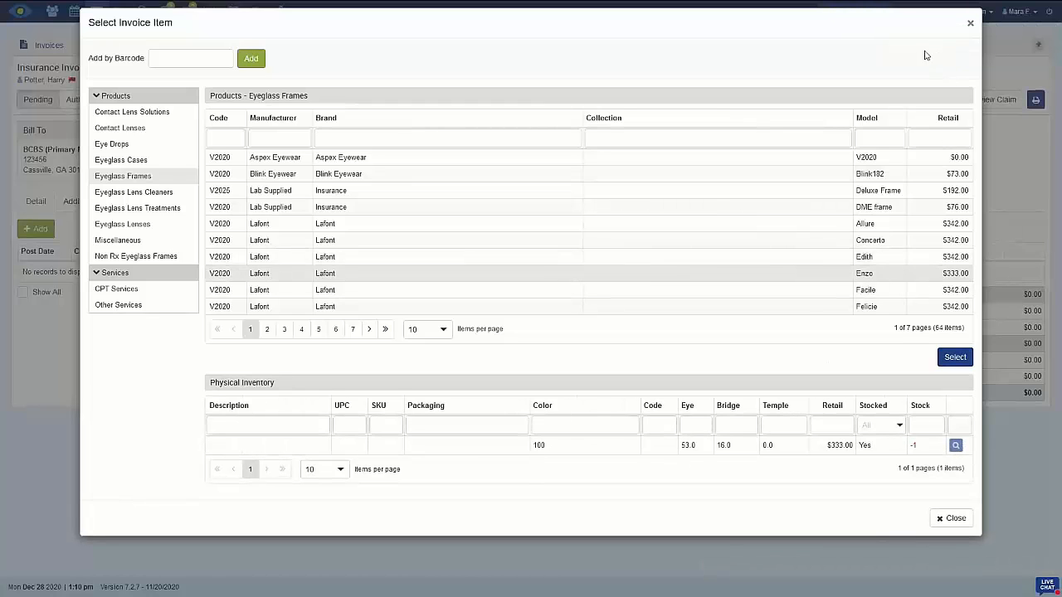
click(952, 518)
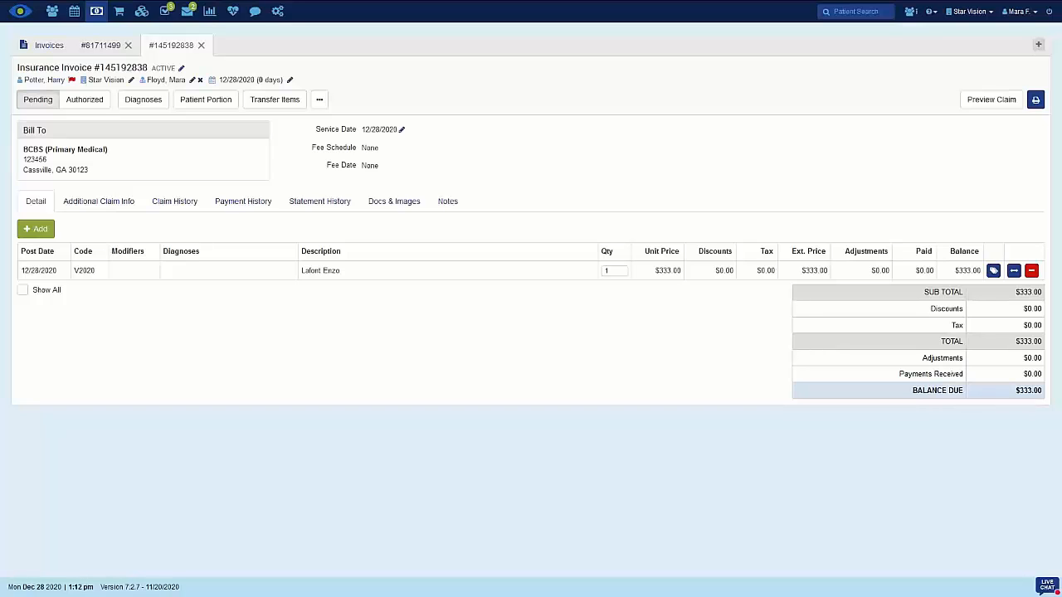
Authorize the insurance invoice, check its additional actions, and set it back to pending
click(97, 105)
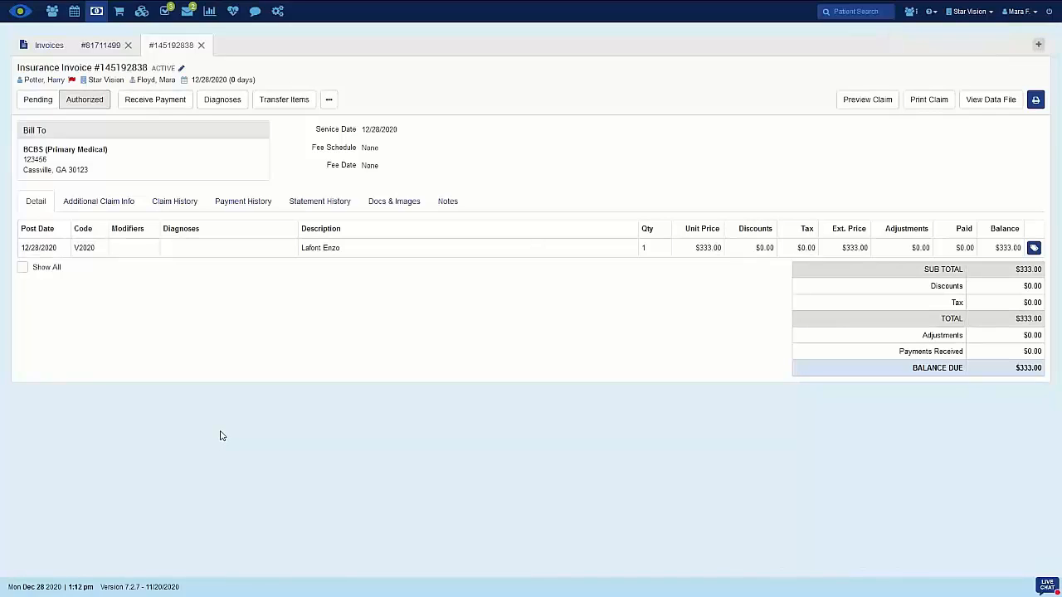
click(329, 106)
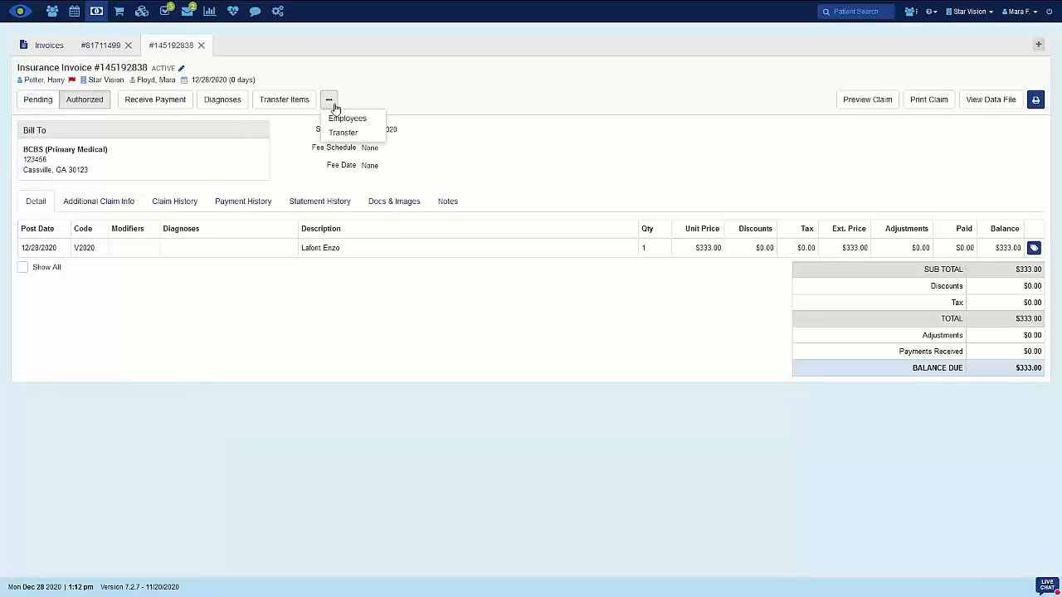
click(333, 104)
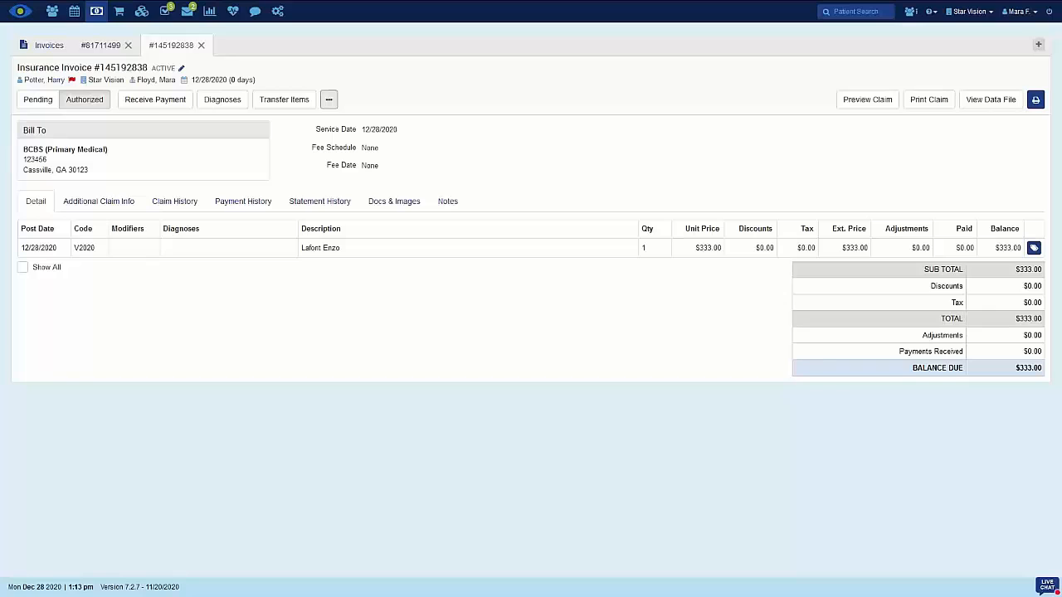
click(36, 104)
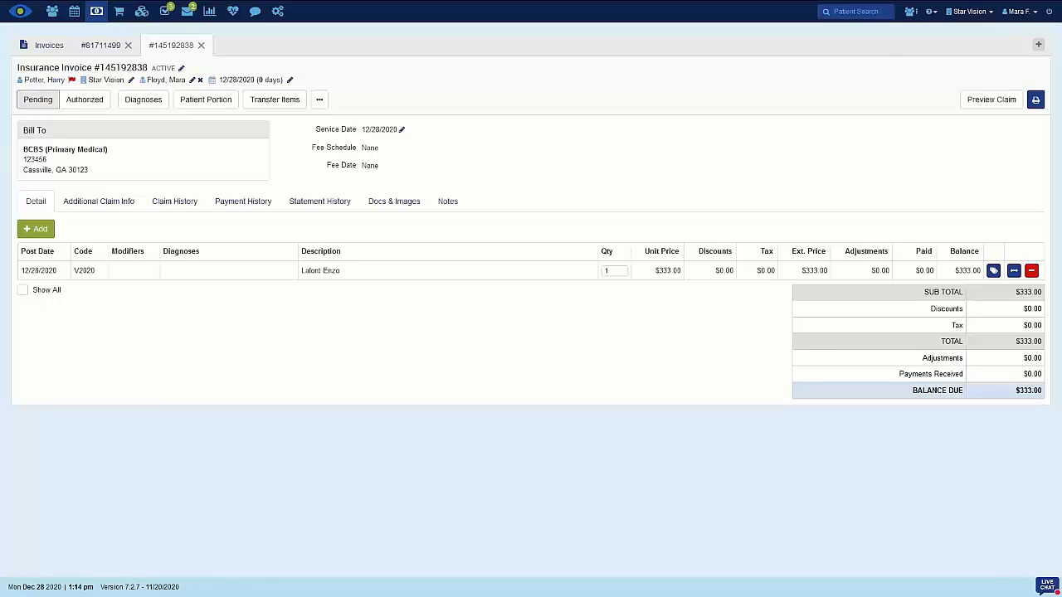
Change the invoice's provider to the fourth provider listed
click(192, 80)
click(587, 62)
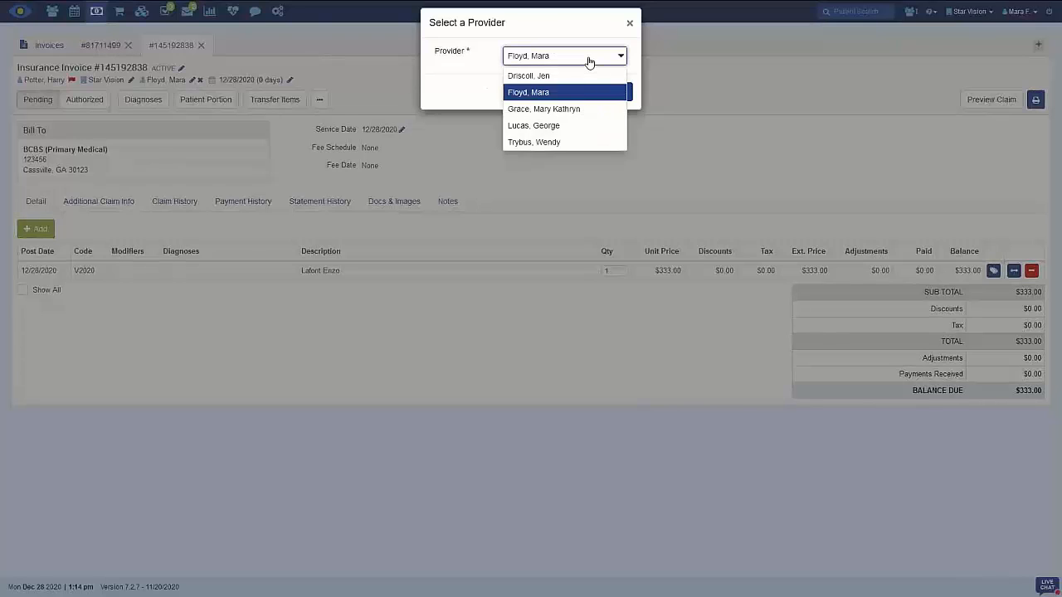
click(535, 125)
click(599, 55)
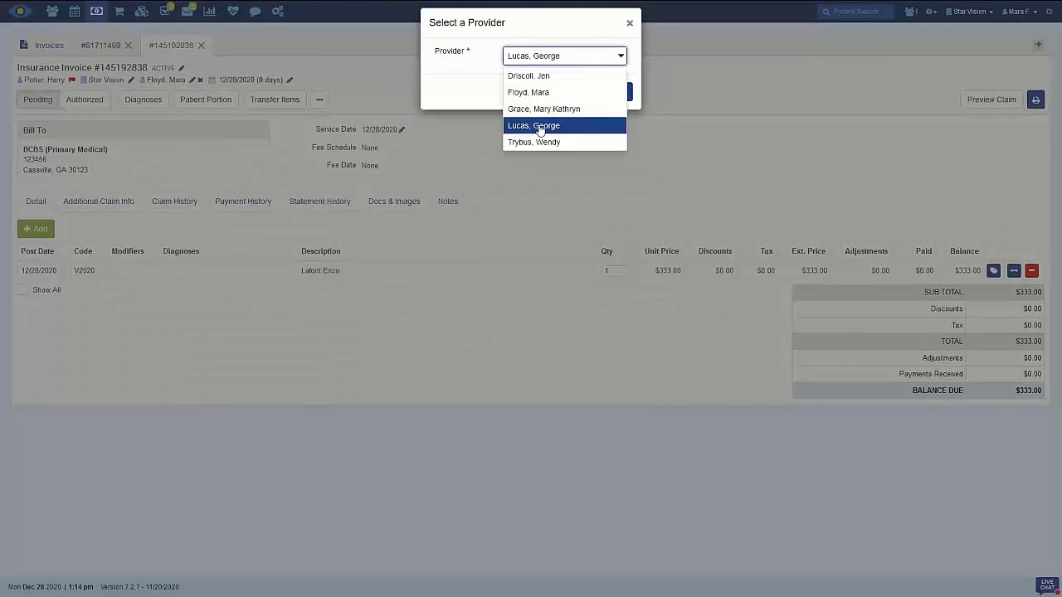
click(539, 125)
click(616, 92)
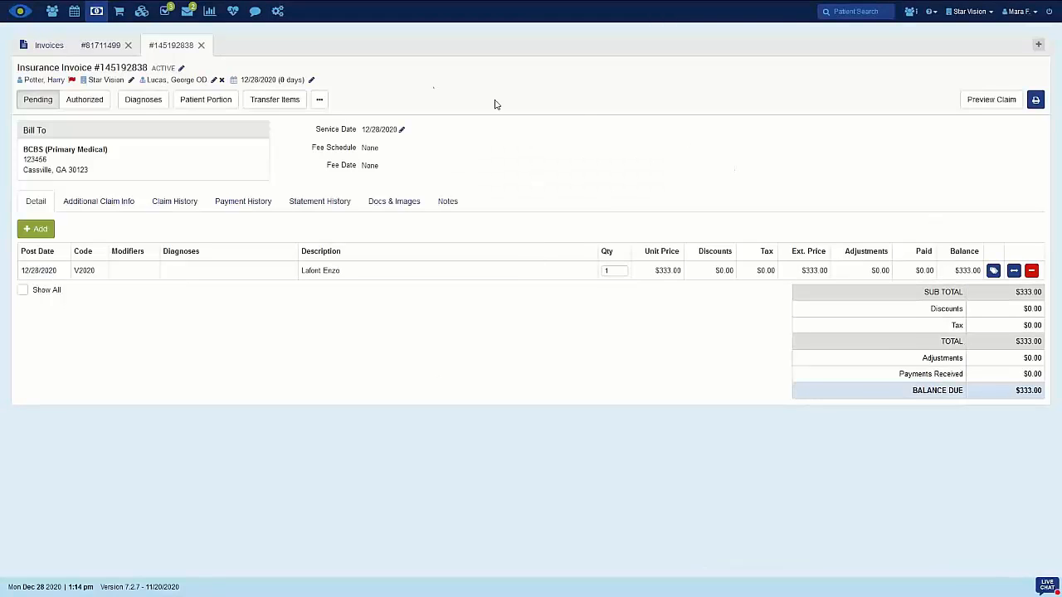
Open the invoice status for editing with Void selected, and cancel the change
click(181, 71)
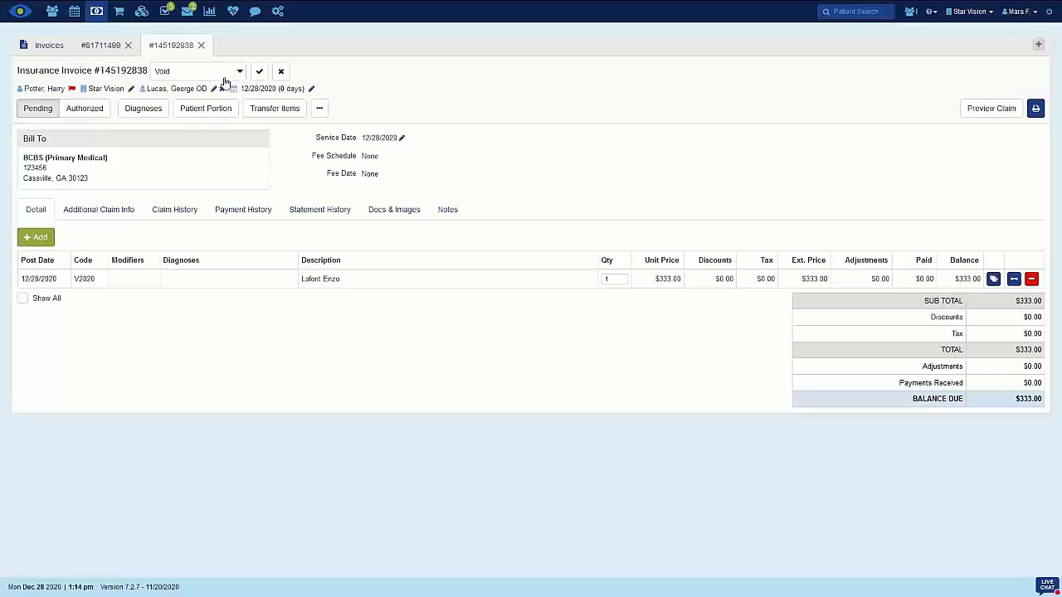
click(281, 72)
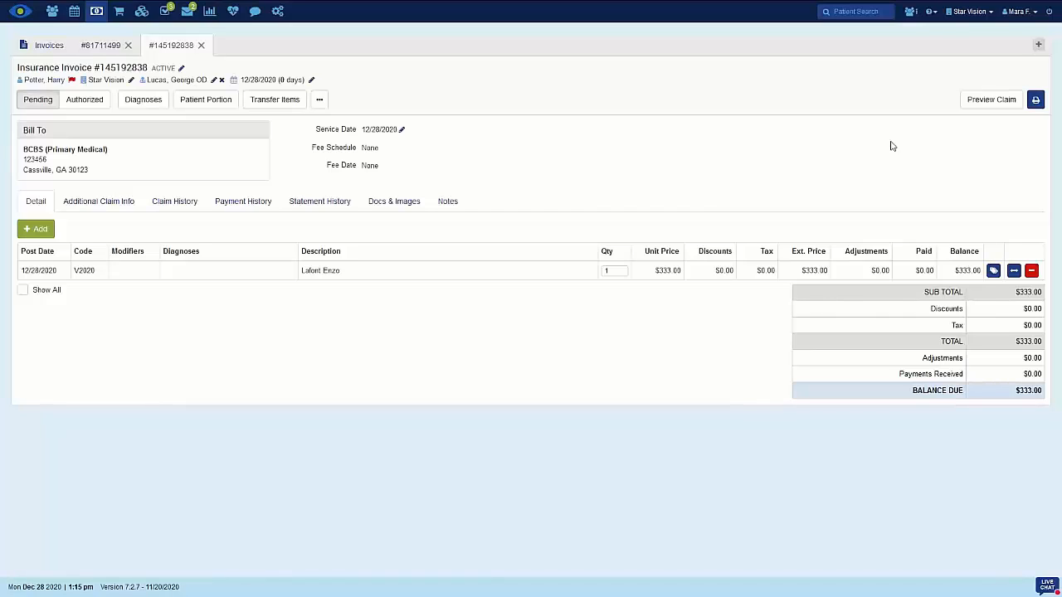
Show the available support and resources options
click(932, 12)
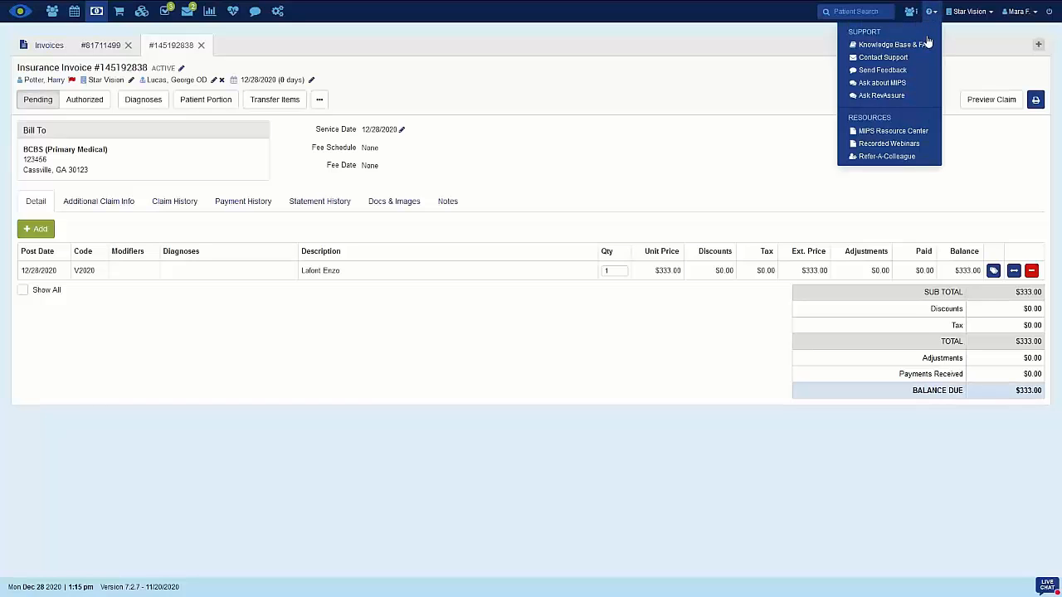